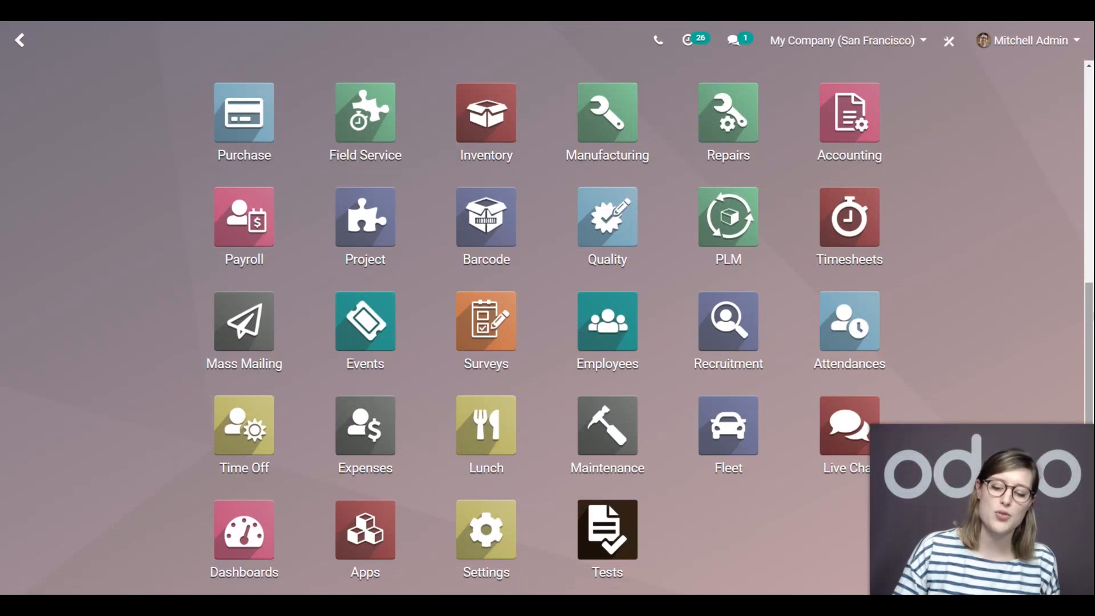
Step: In the Recruitment app's job position configuration, create a new position titled "Assistant to the Super Hero"
click(754, 344)
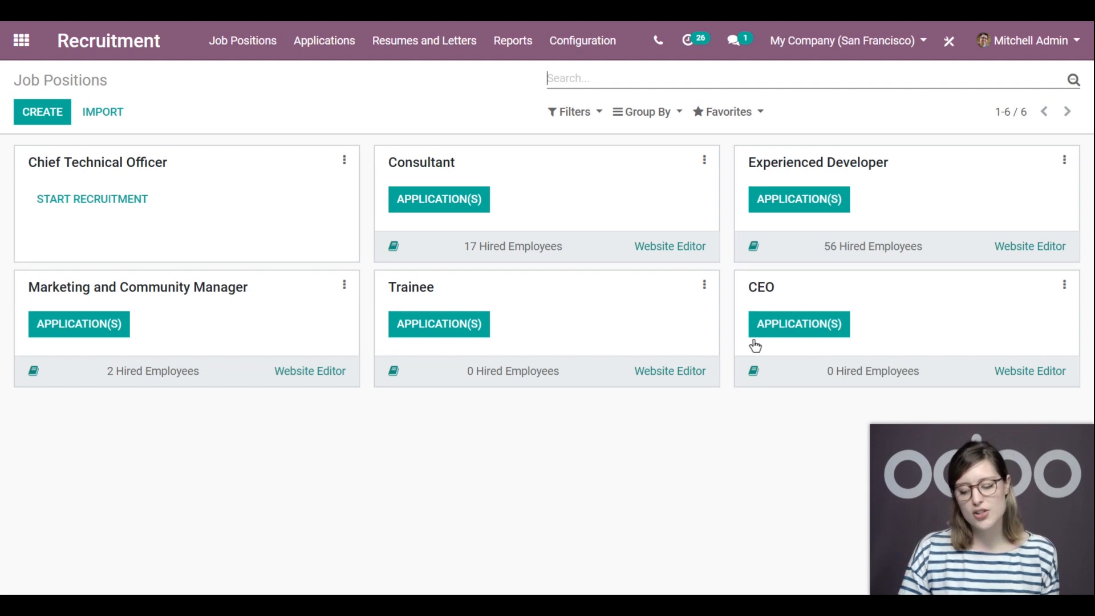
click(579, 41)
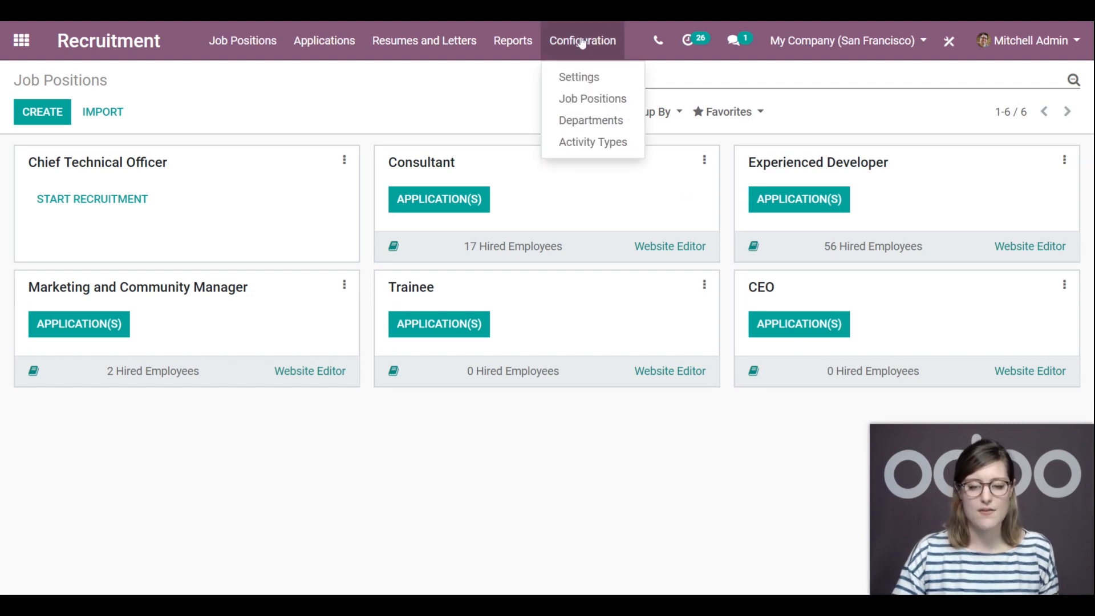
click(562, 98)
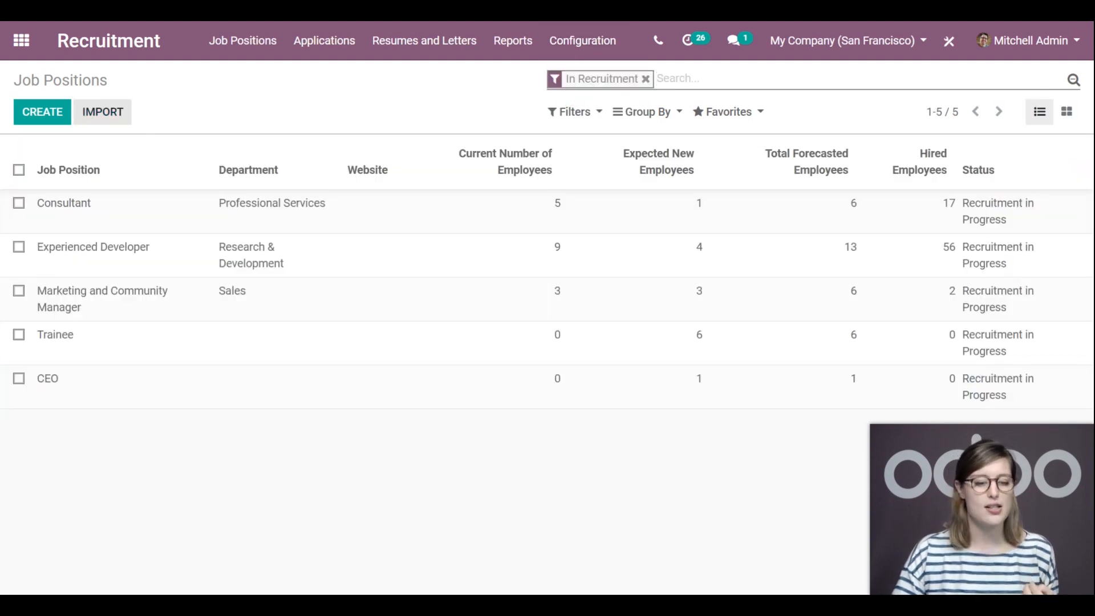
click(45, 115)
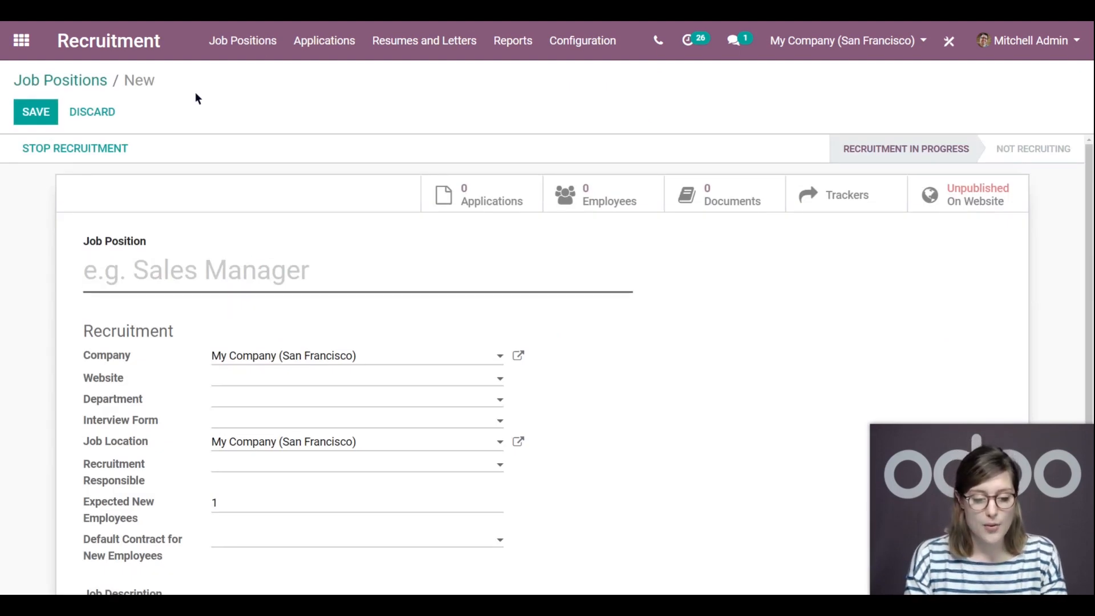
text(Sas)
key(BackSpace)
key(BackSpace)
key(BackSpace)
text(Ass)
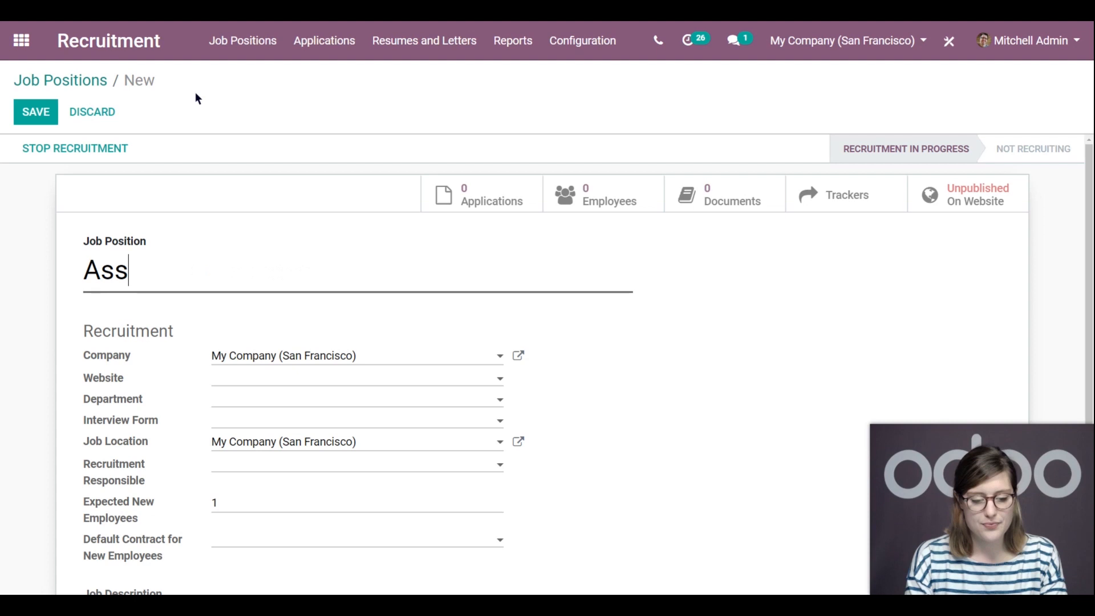
text(istant to th)
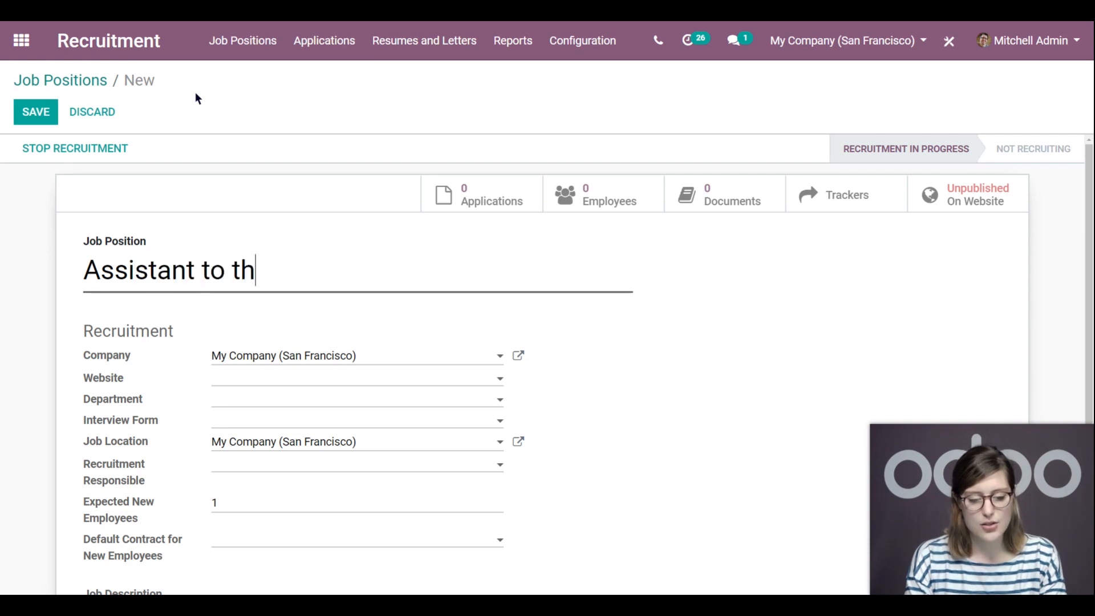
text(e Super Hero)
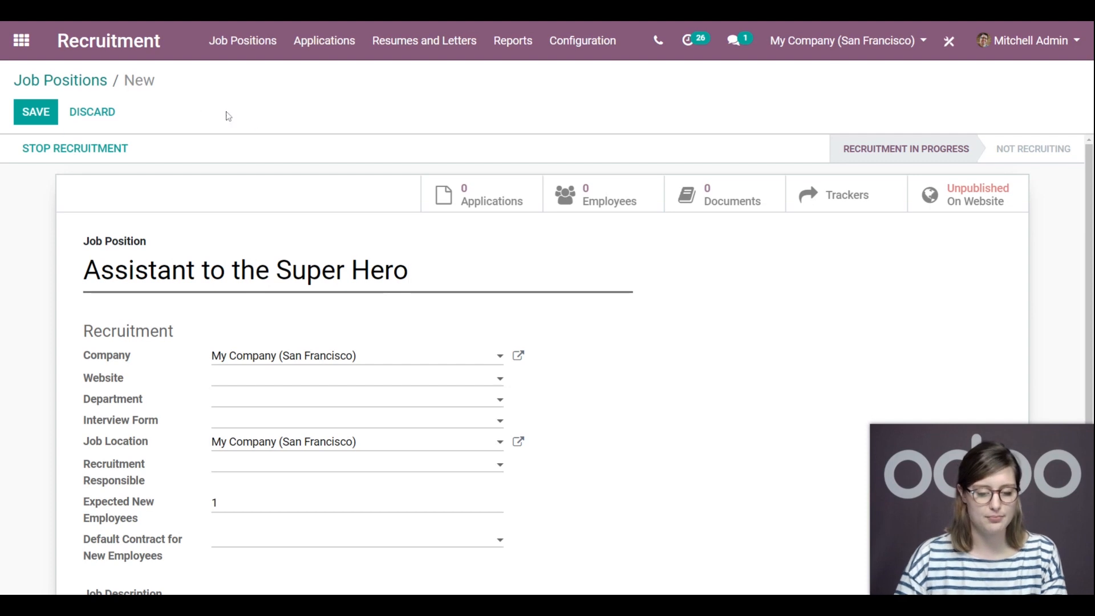
Step: Assign the website My Website, the Management department and the interview form Recruitment Form to the new position
scroll(285, 200, down, 2)
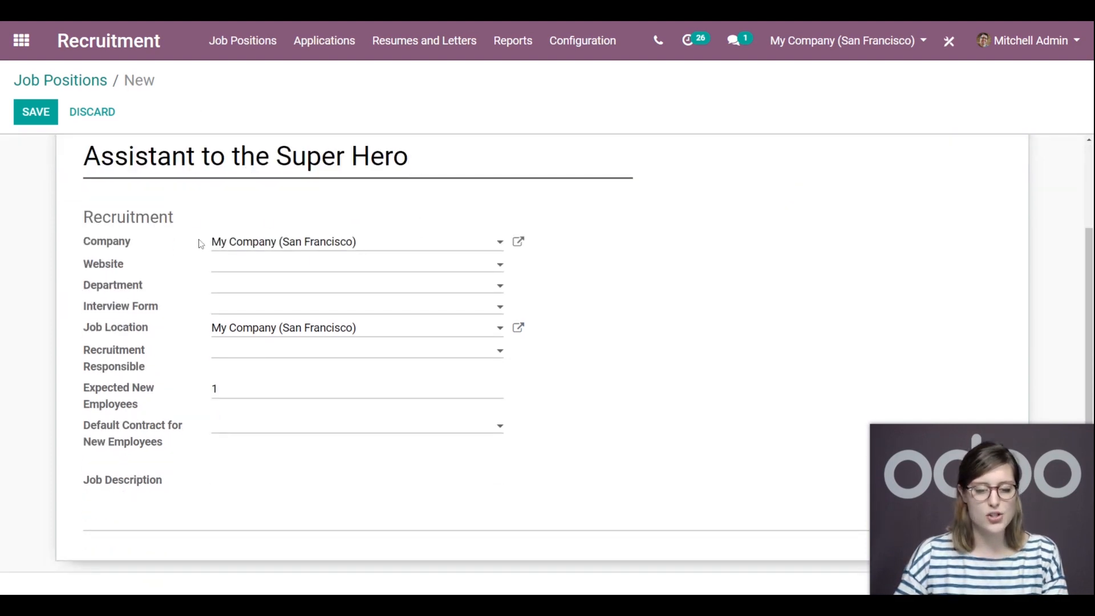
click(231, 265)
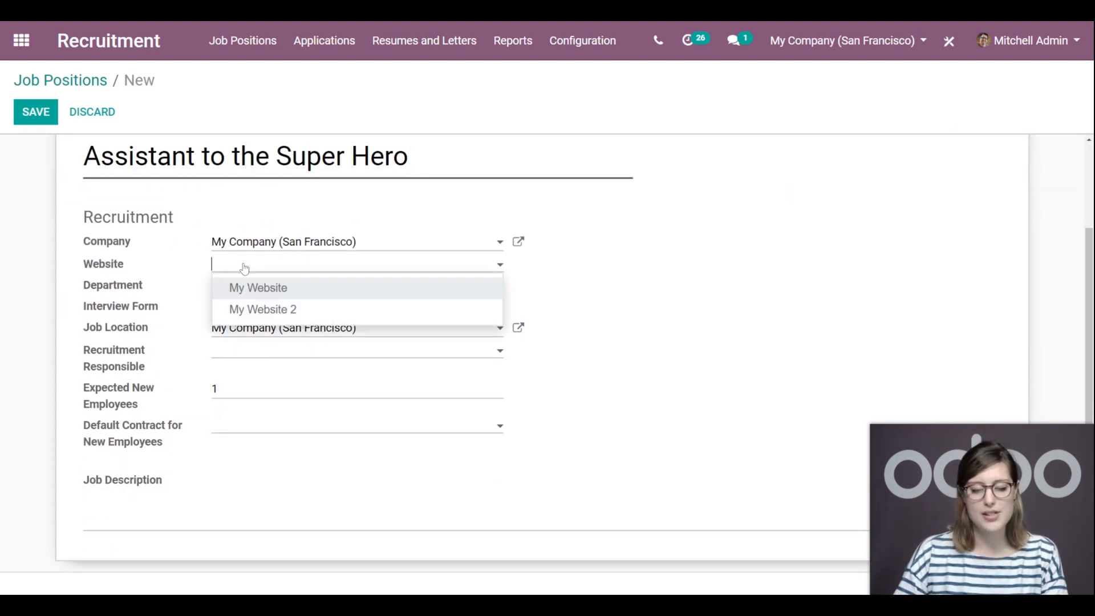
click(262, 285)
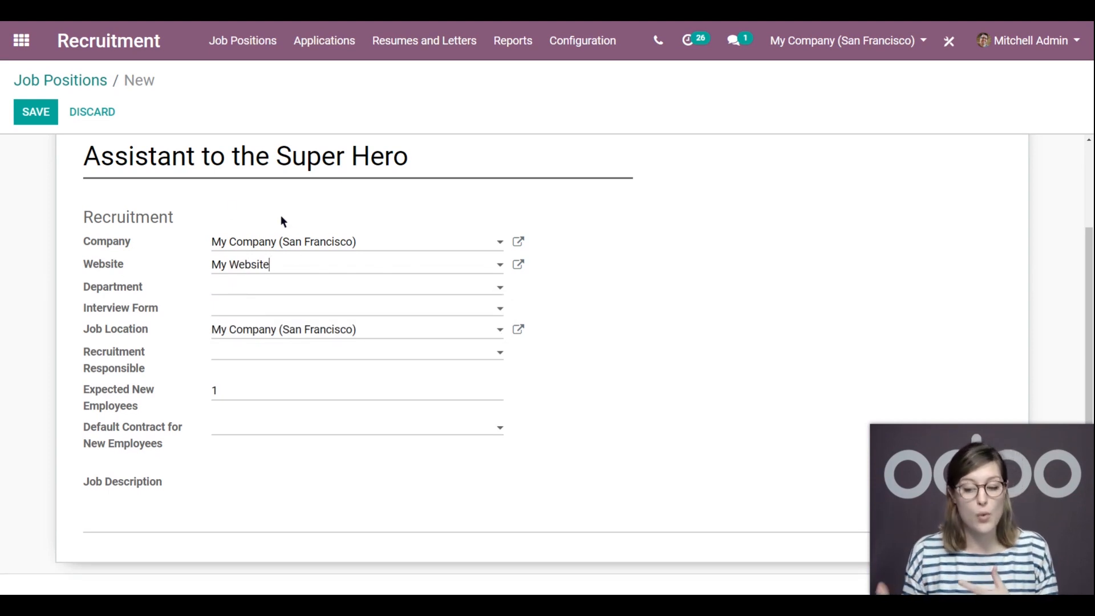
click(250, 291)
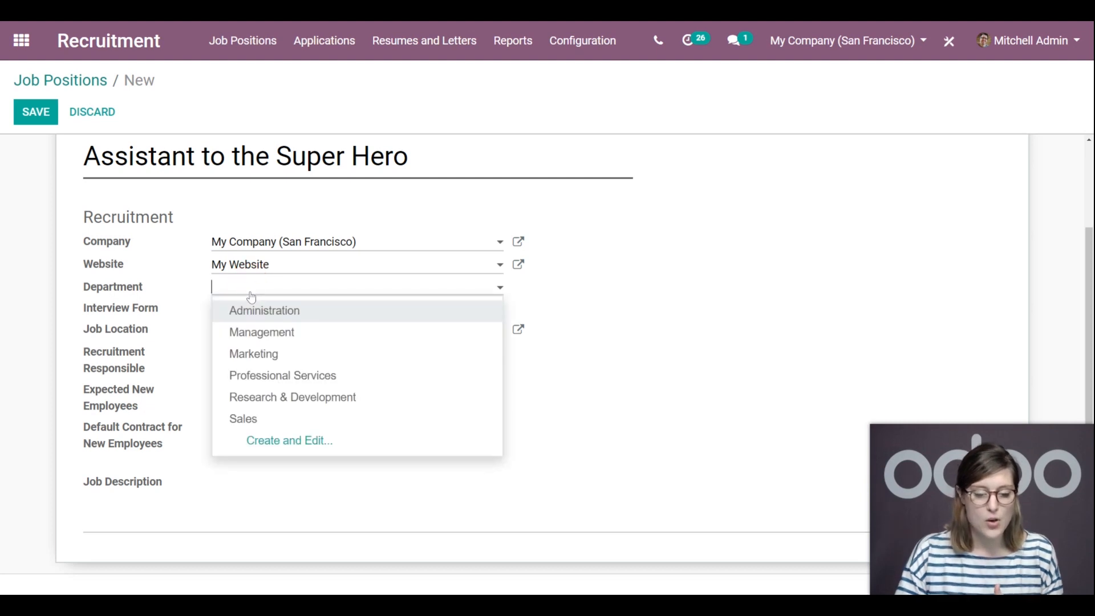
click(267, 335)
click(267, 312)
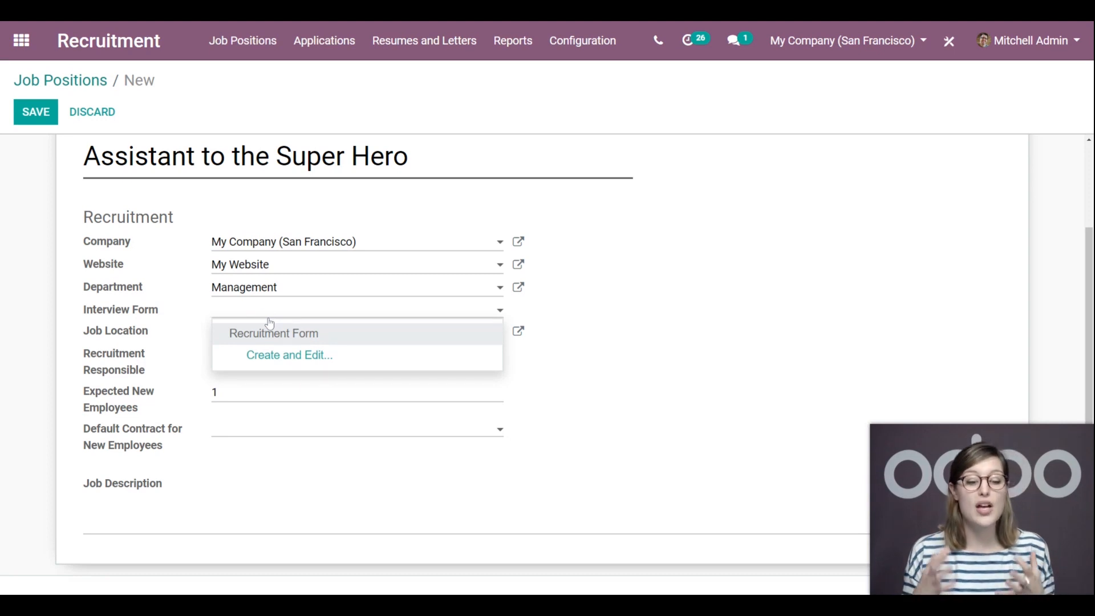
click(267, 336)
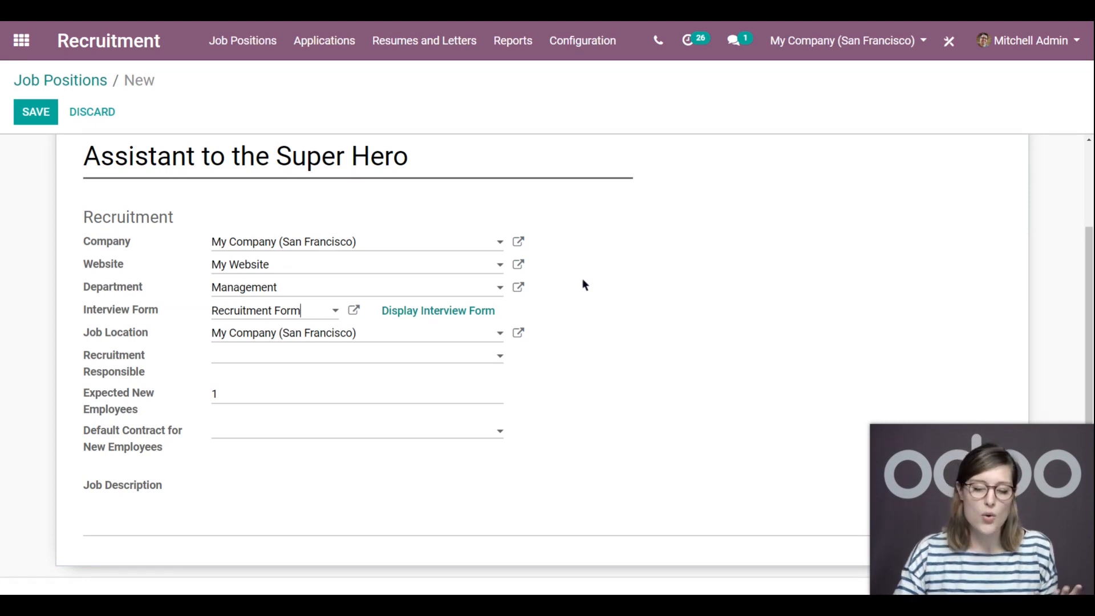
click(303, 312)
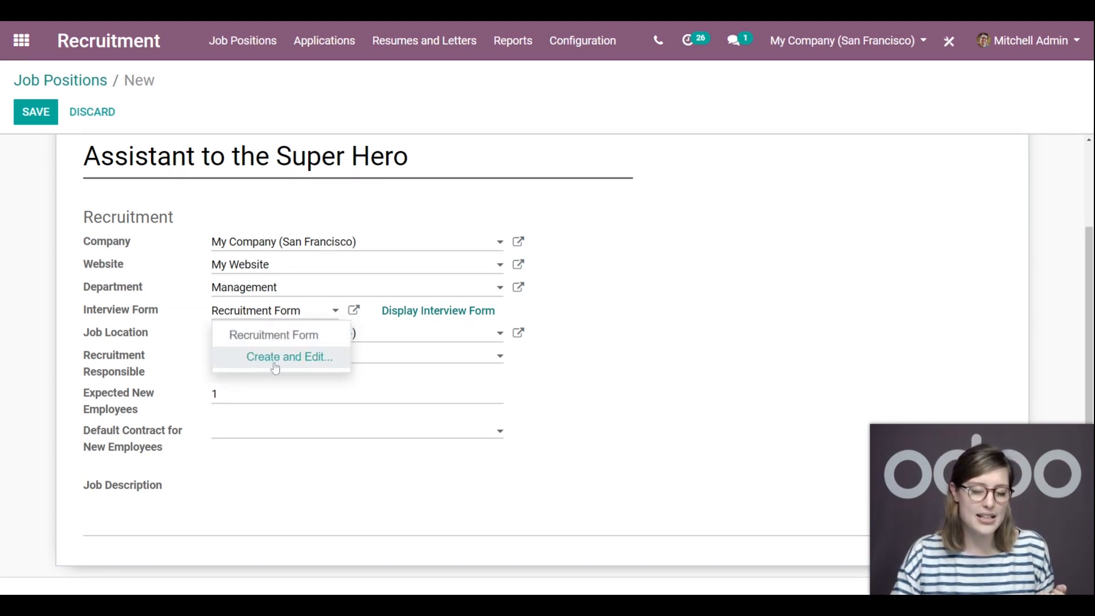
click(596, 339)
Step: Choose a recruitment responsible, set 2 expected new employees, enter the job description "This job is the best! You'll love it!" and save the position
click(307, 363)
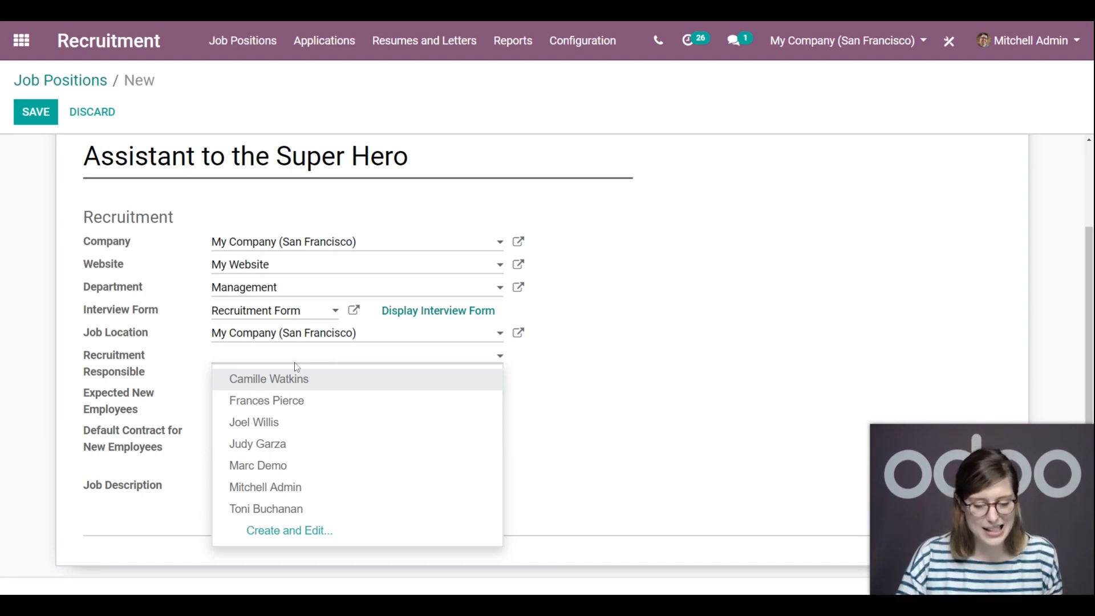
click(280, 448)
click(280, 407)
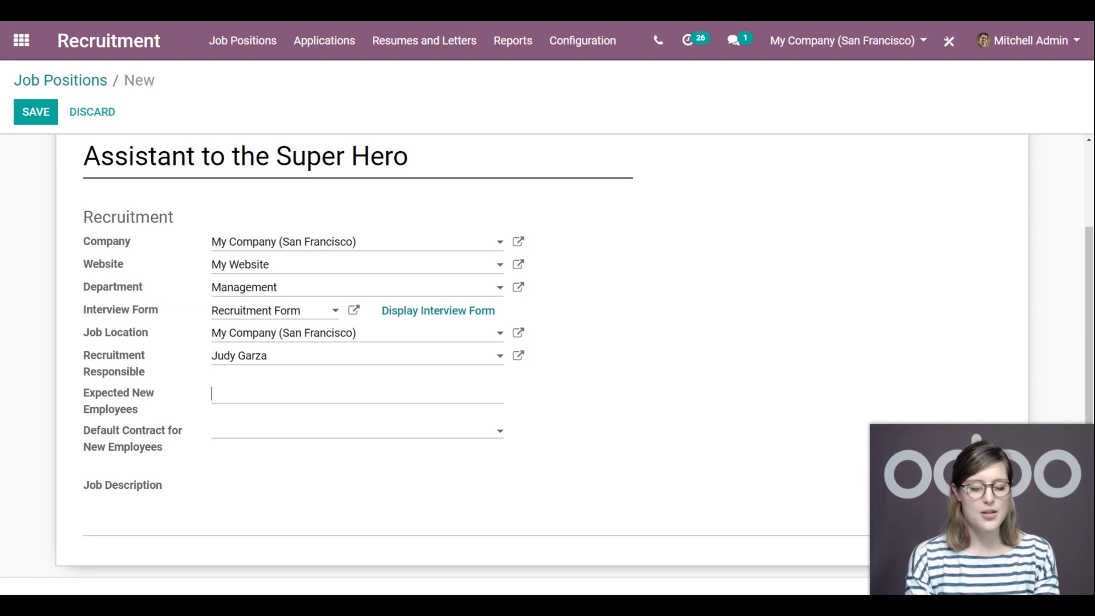
text(2)
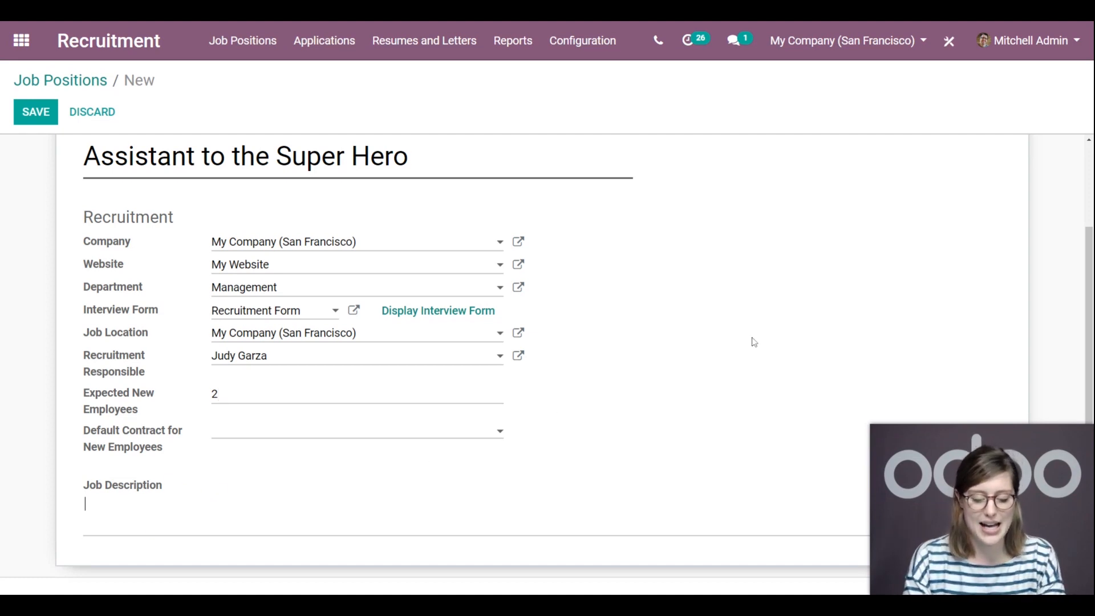
text(This job  is the best! You'll love it!)
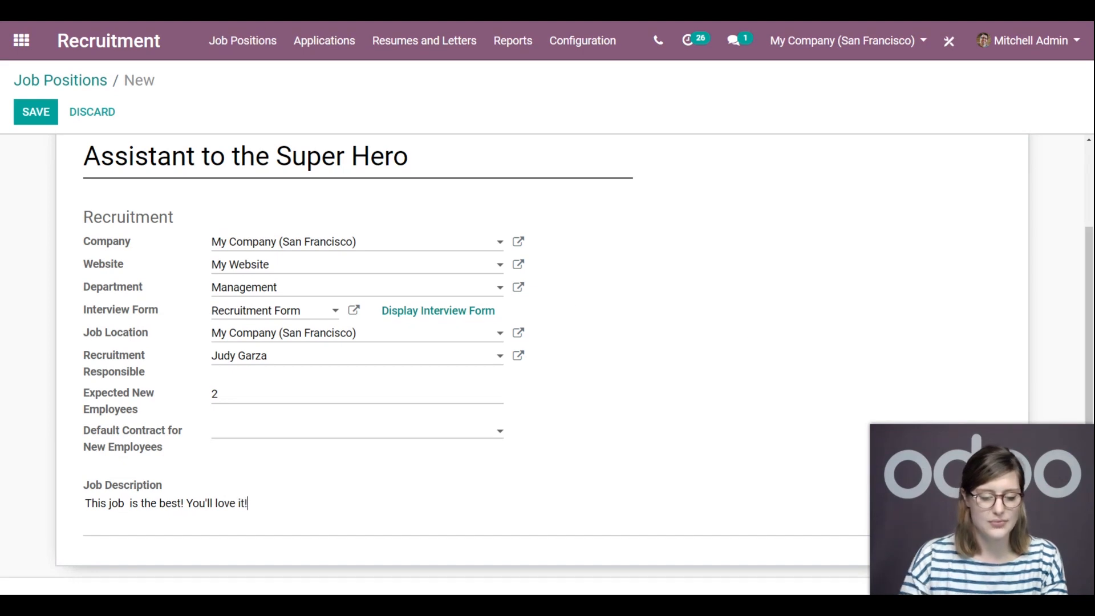
click(36, 112)
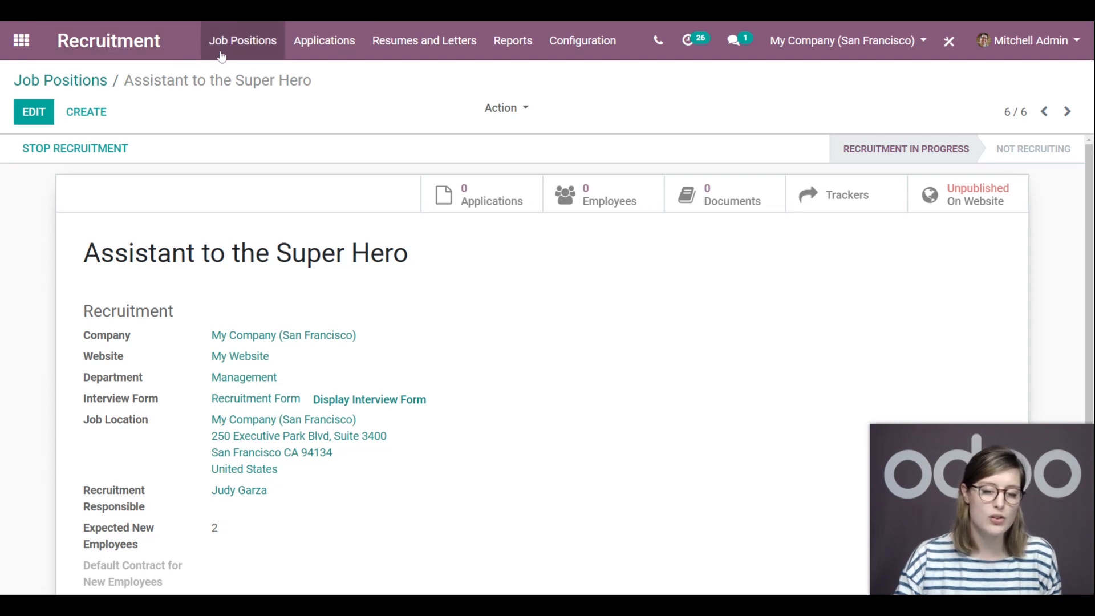
Step: From the job positions overview, look at the documents attached to the Consultant and Experienced Developer positions
click(239, 57)
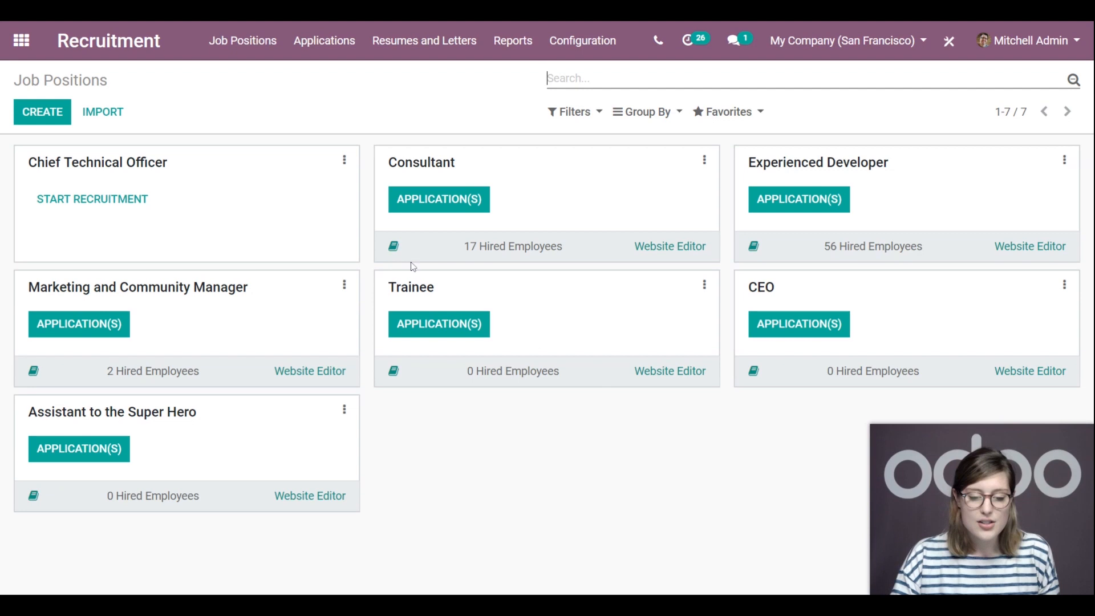
click(394, 246)
click(50, 81)
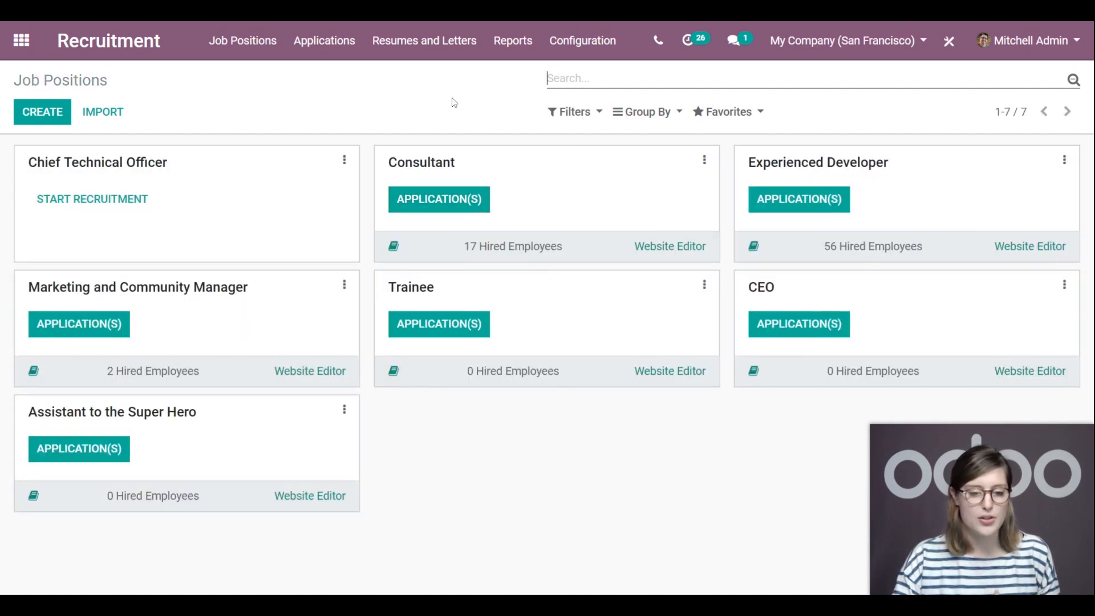
click(754, 245)
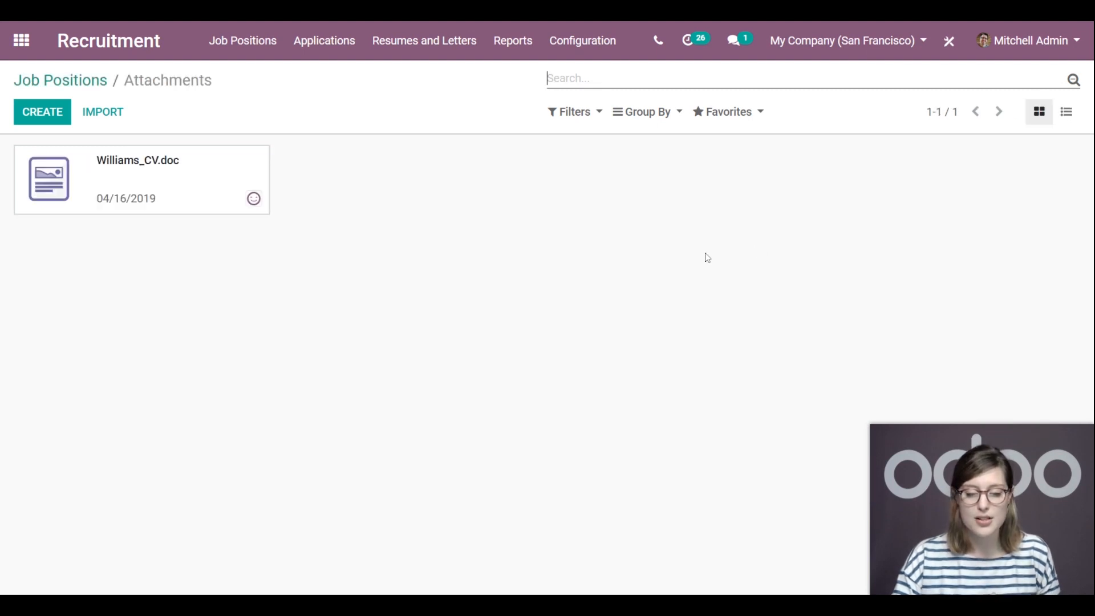
click(88, 82)
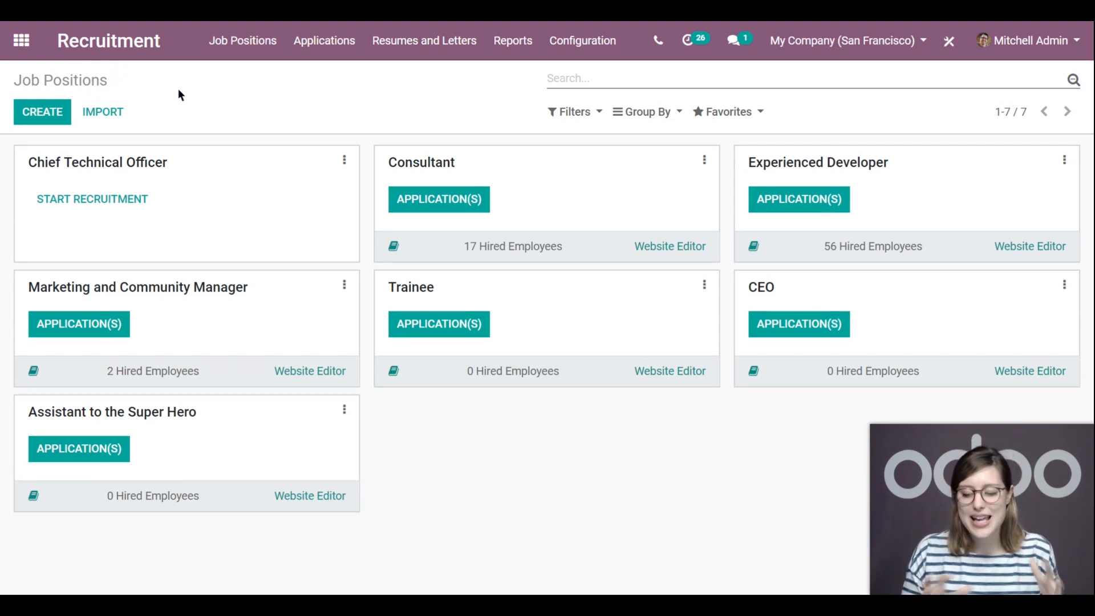
Step: Open the Assistant to the Super Hero position for editing from the job positions overview
click(344, 285)
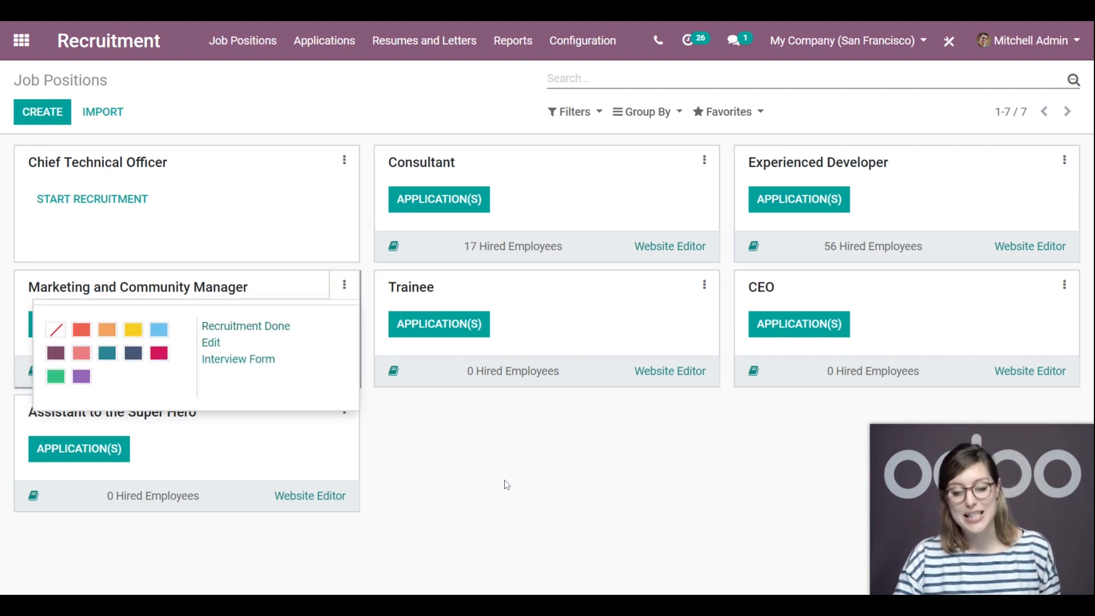
click(346, 291)
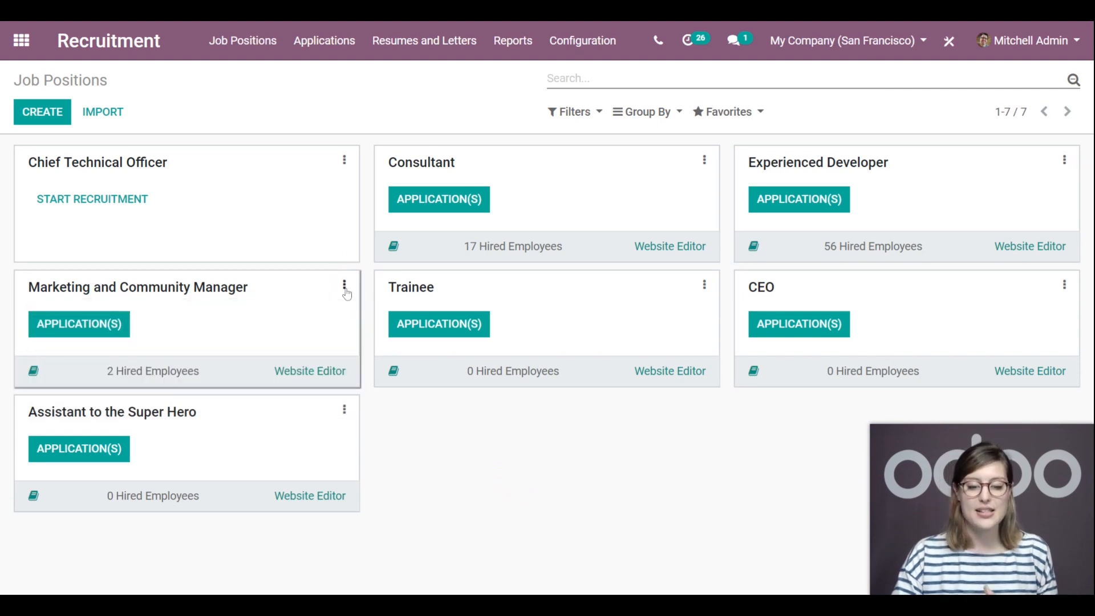
click(344, 412)
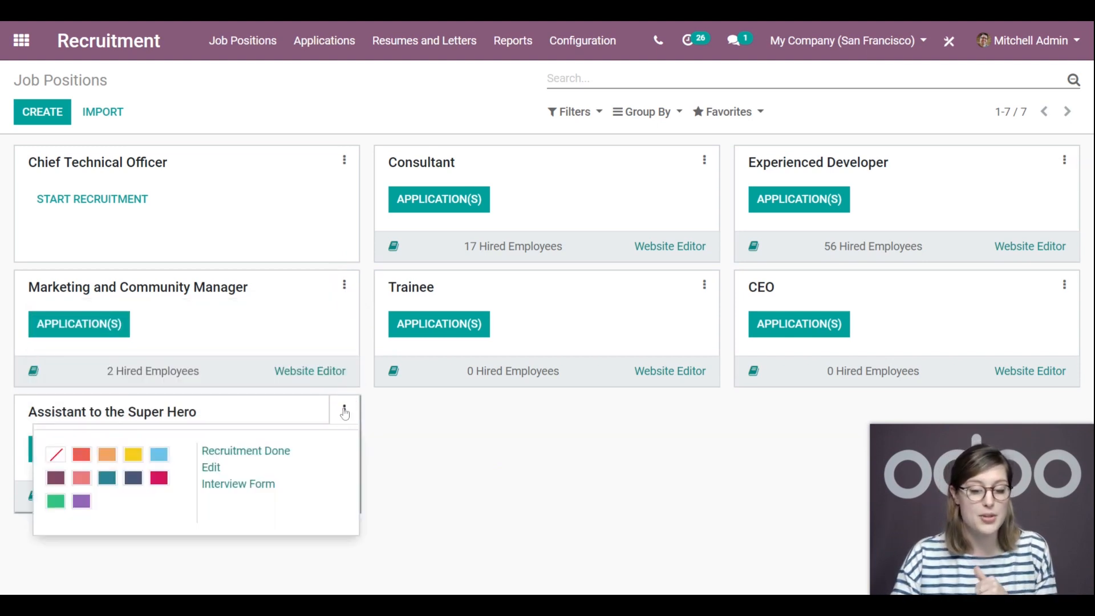
click(211, 468)
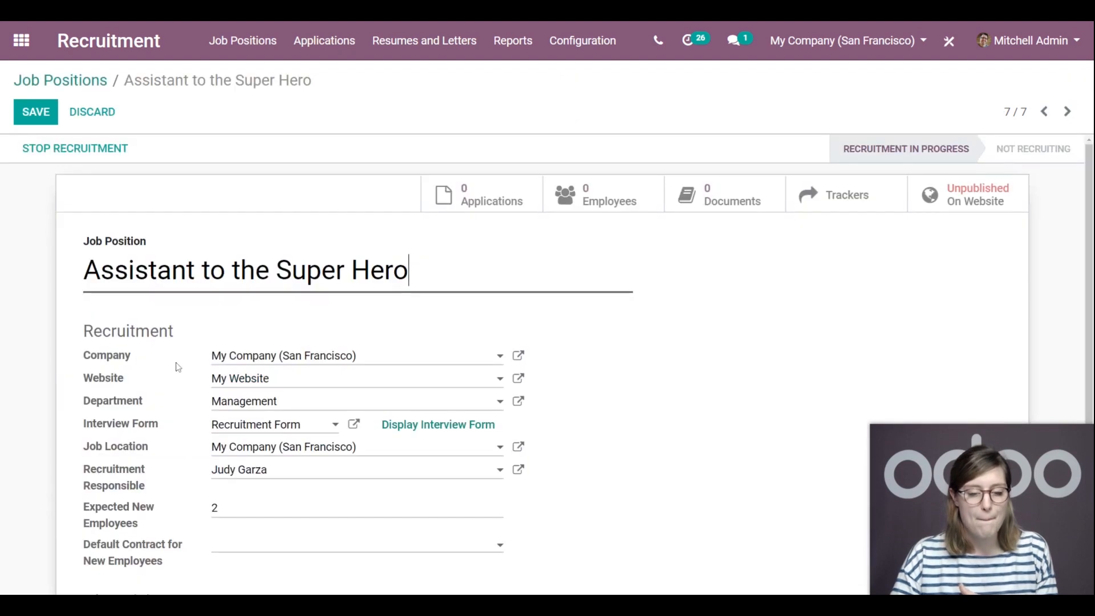
Step: View the position's website page, then open it in the page editor and save it
click(978, 204)
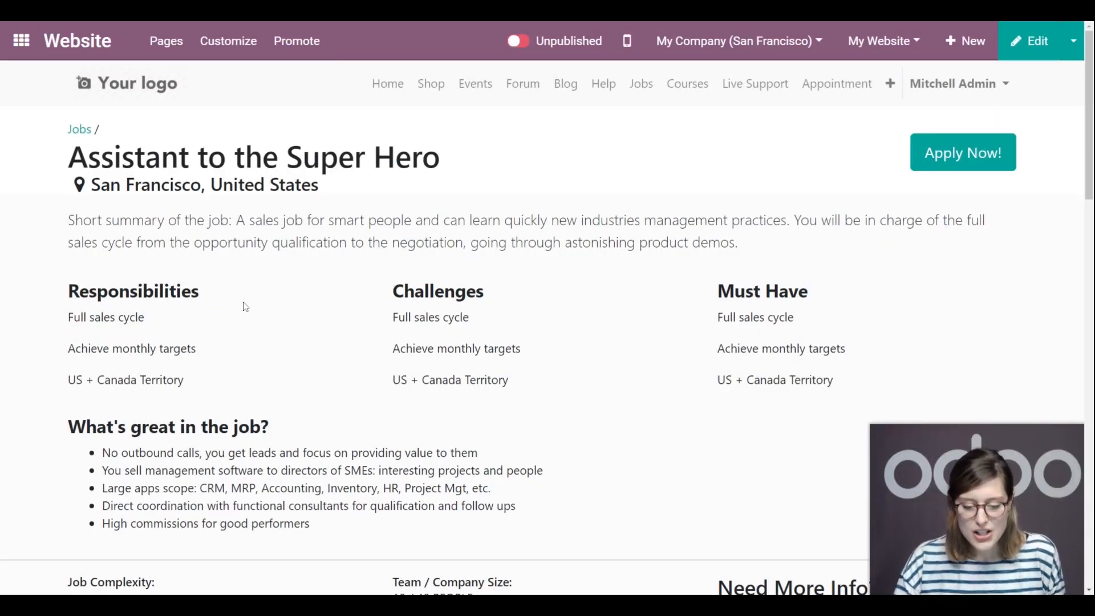
scroll(760, 250, down, 1)
scroll(760, 251, down, 2)
scroll(759, 251, up, 3)
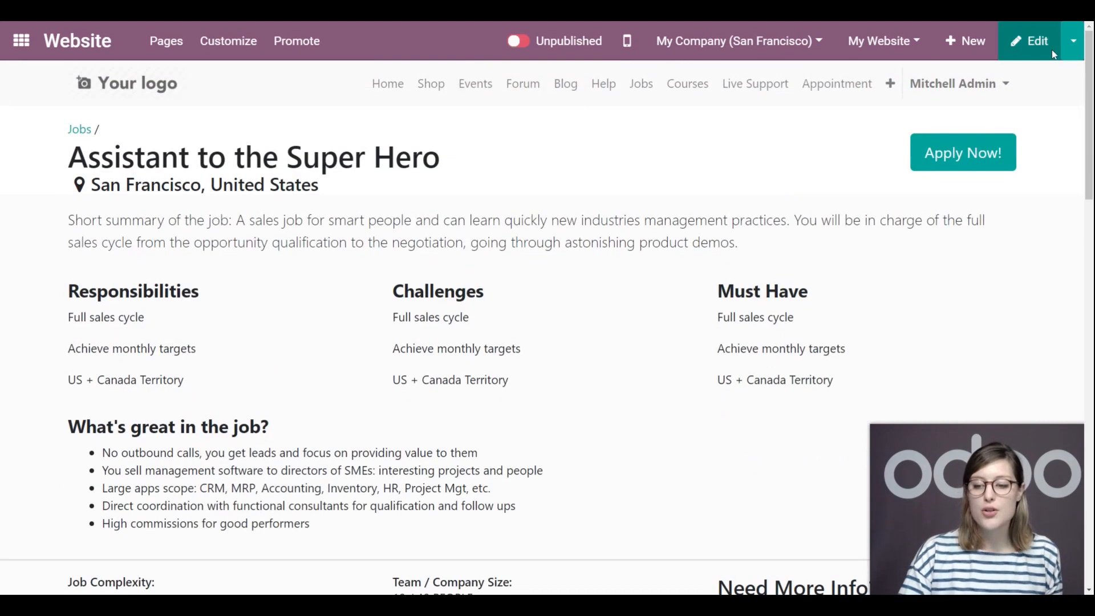
click(1015, 41)
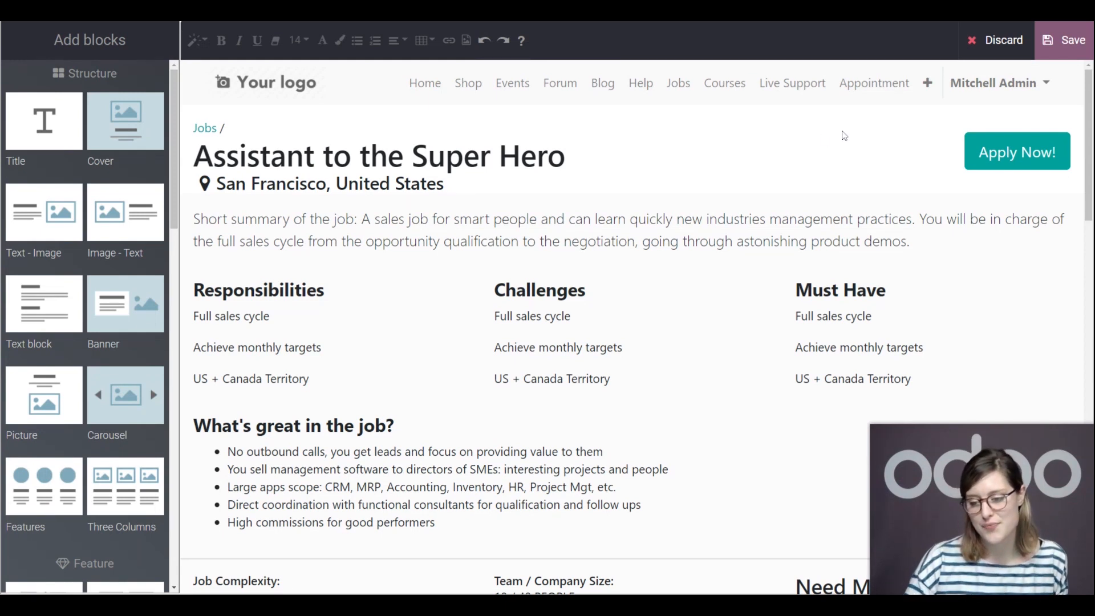
click(1065, 41)
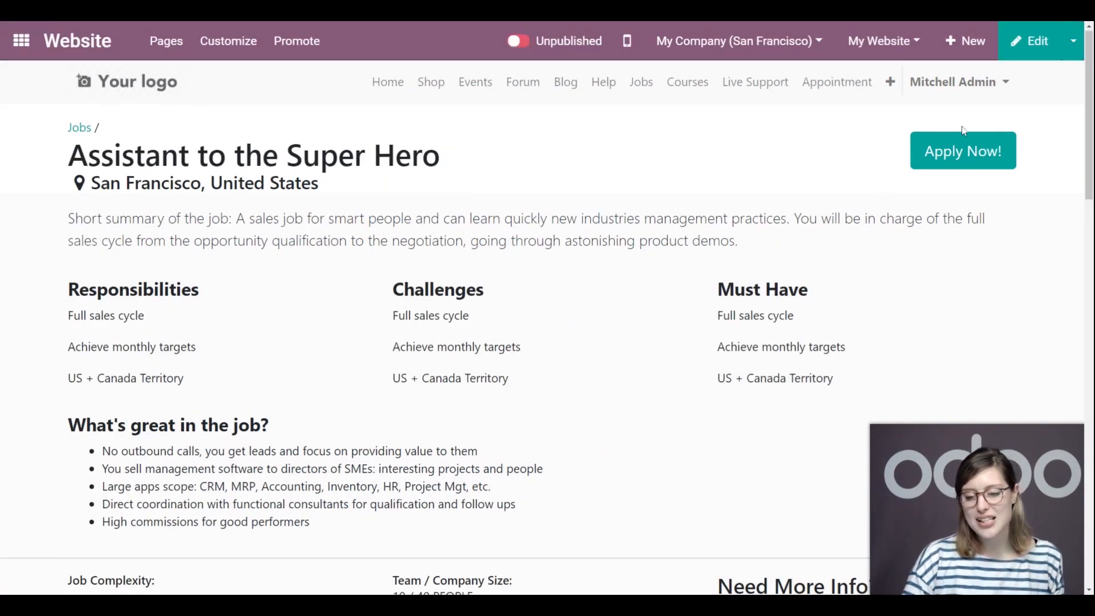
Step: Apply for the position and fill in the applicant's name, e-mail address and phone number on the application form
click(974, 157)
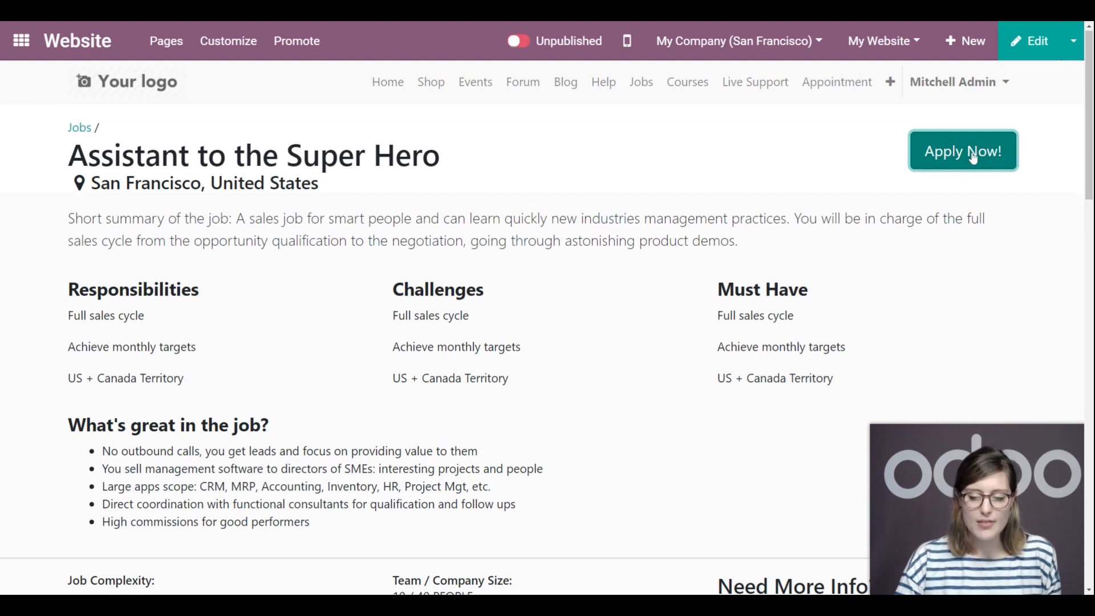
click(528, 208)
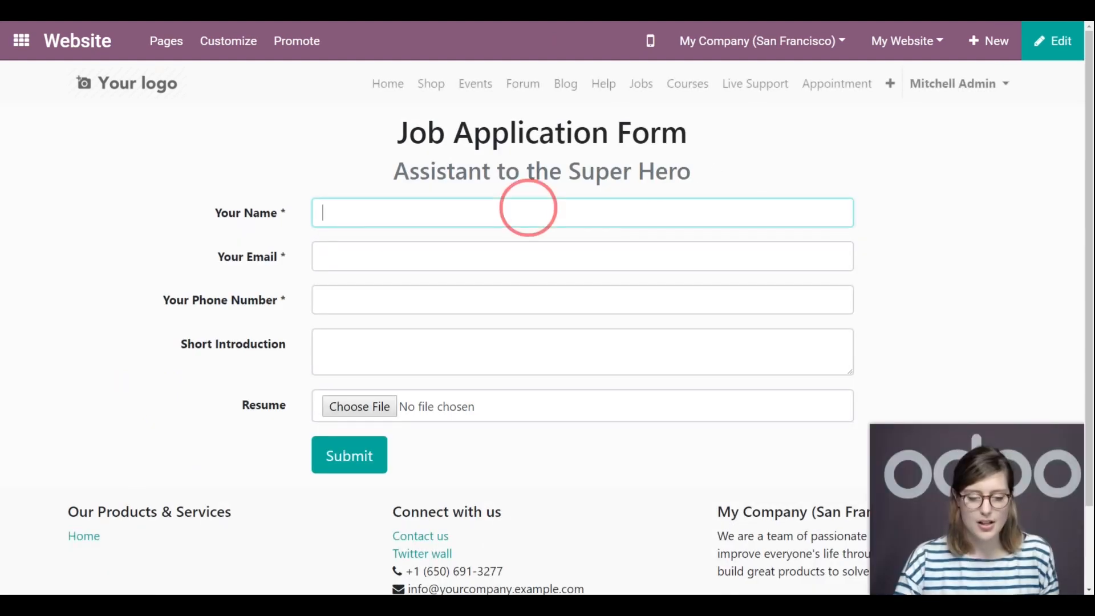
text(A)
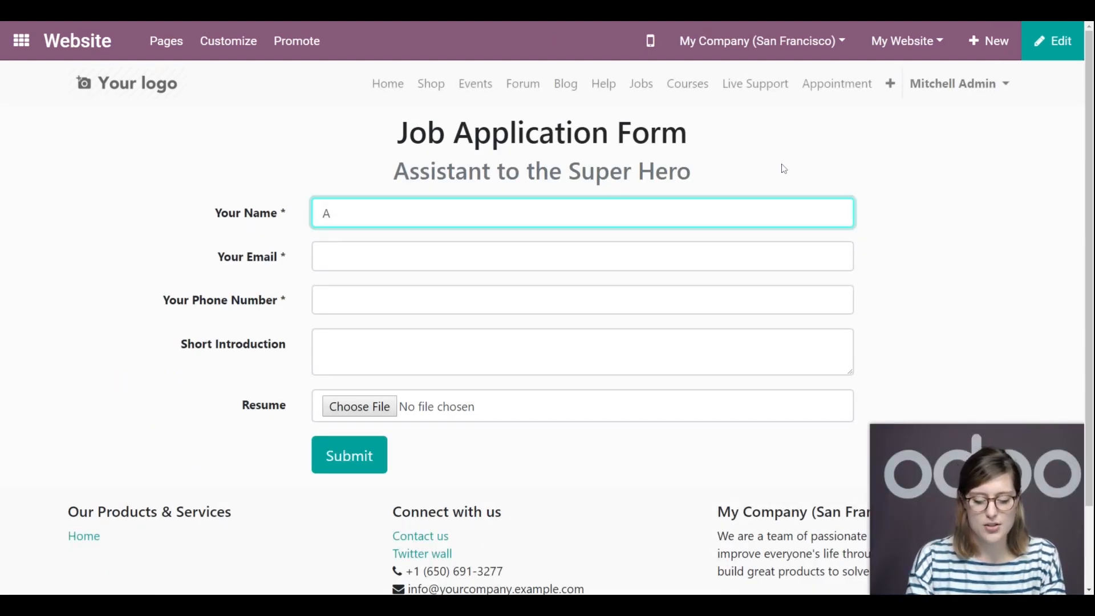
text(my-Caroline)
key(Tab)
text(ac@example.com)
key(Tab)
text(1234556789)
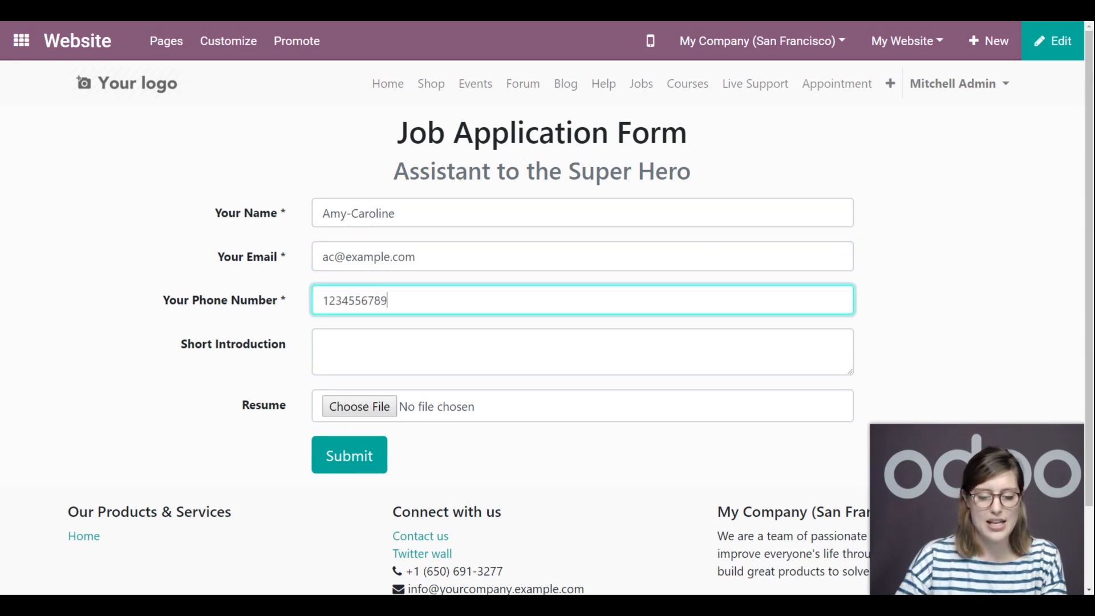
Step: Enter "Hi! I'm the best! You'll love me!" as the short introduction on the job application form
key(Tab)
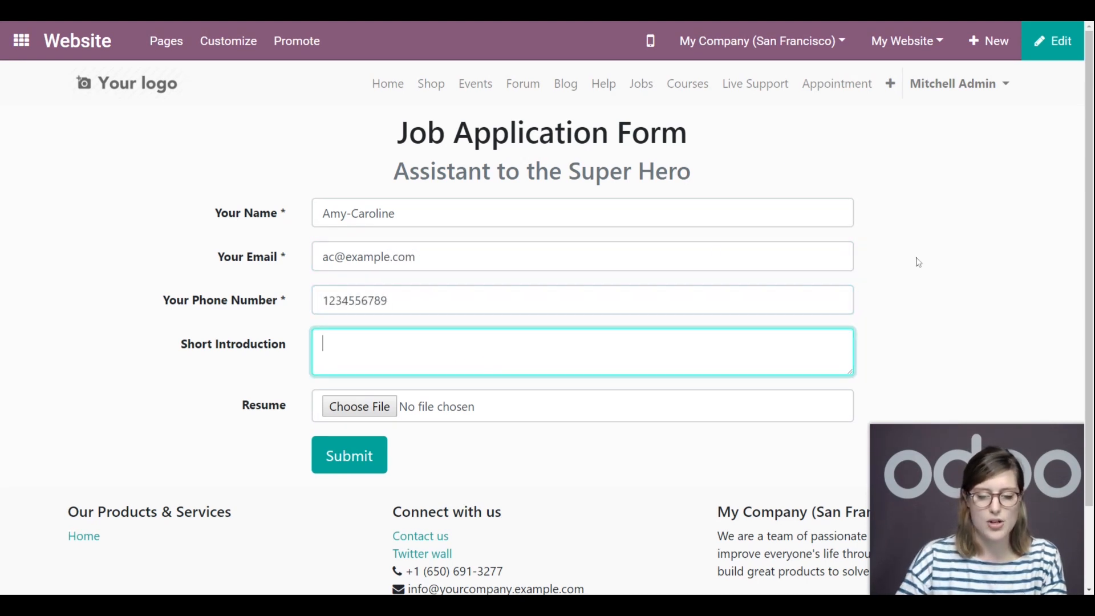
text(Hi! I')
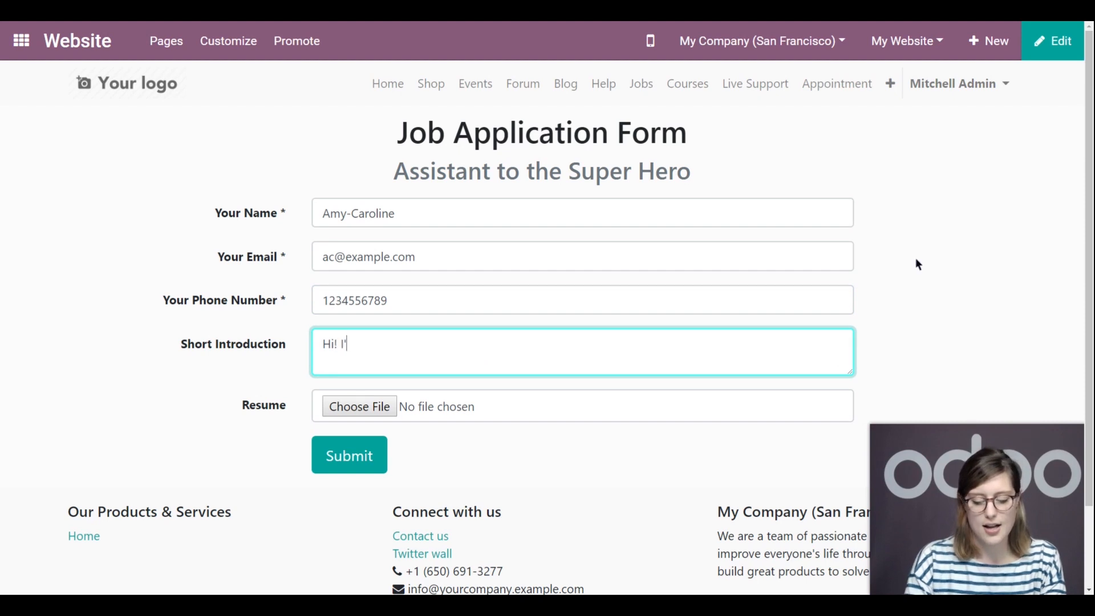
text(m the best)
key(BackSpace)
key(BackSpace)
key(BackSpace)
text(best)
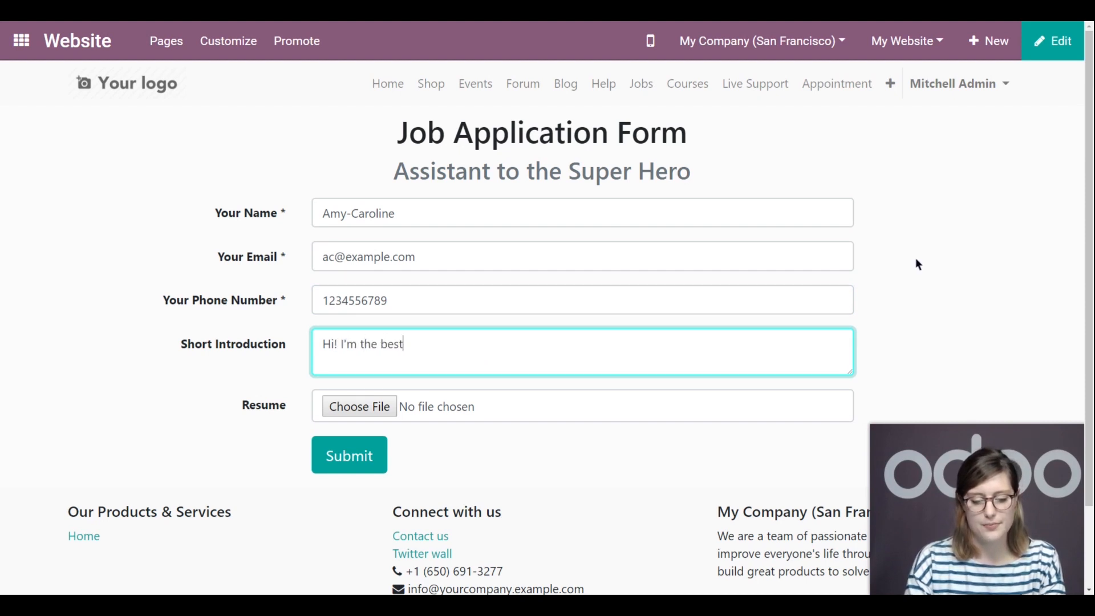
text(! You'll love me!)
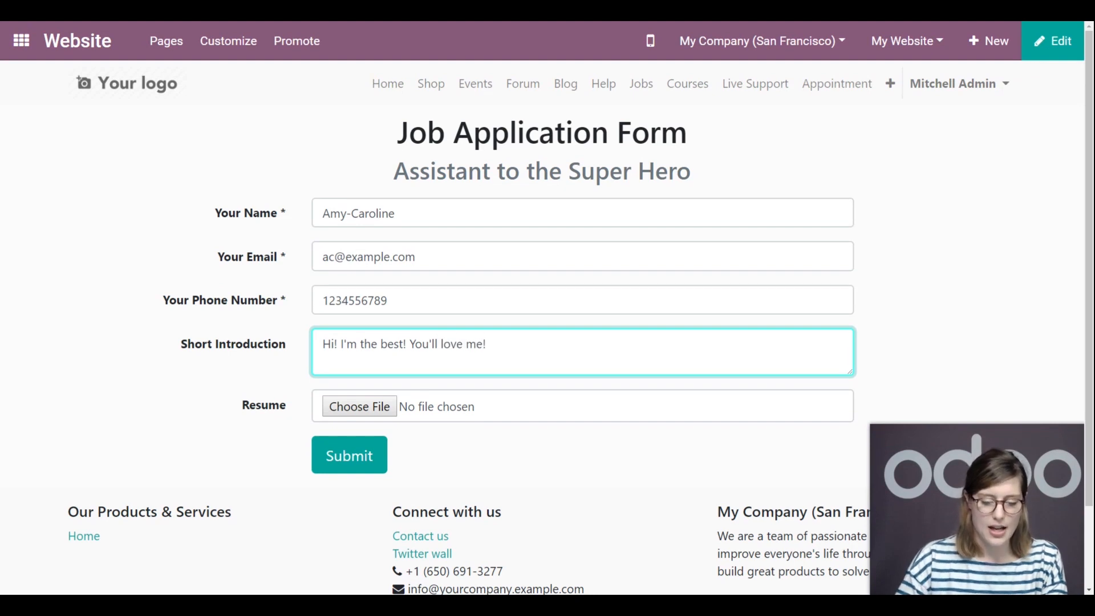
Step: Attach the file Williams_CV.doc as the resume and submit the job application
click(359, 409)
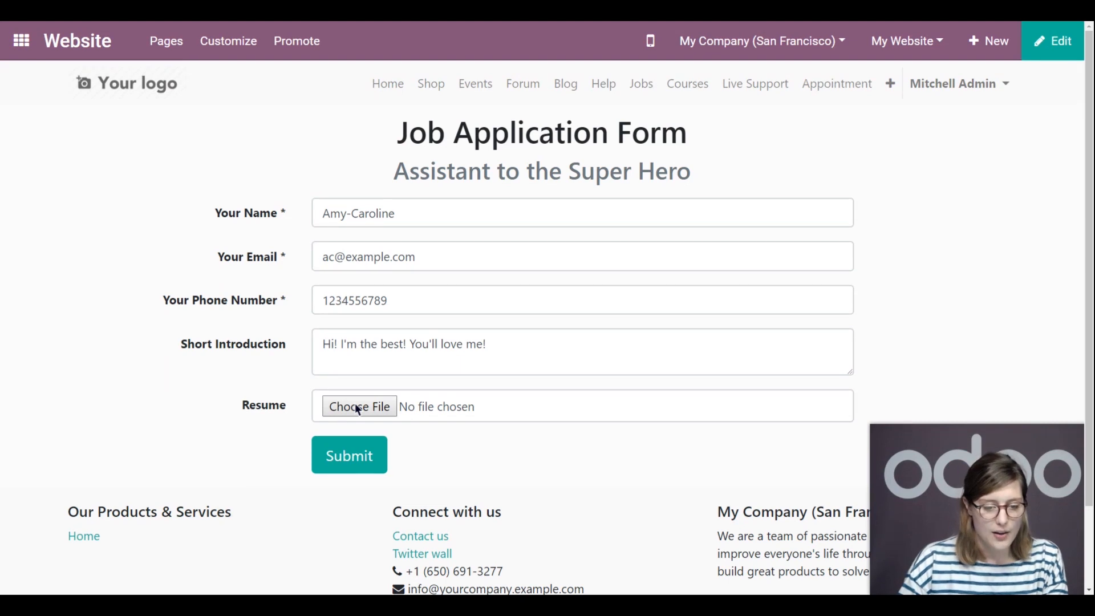
double_click(244, 301)
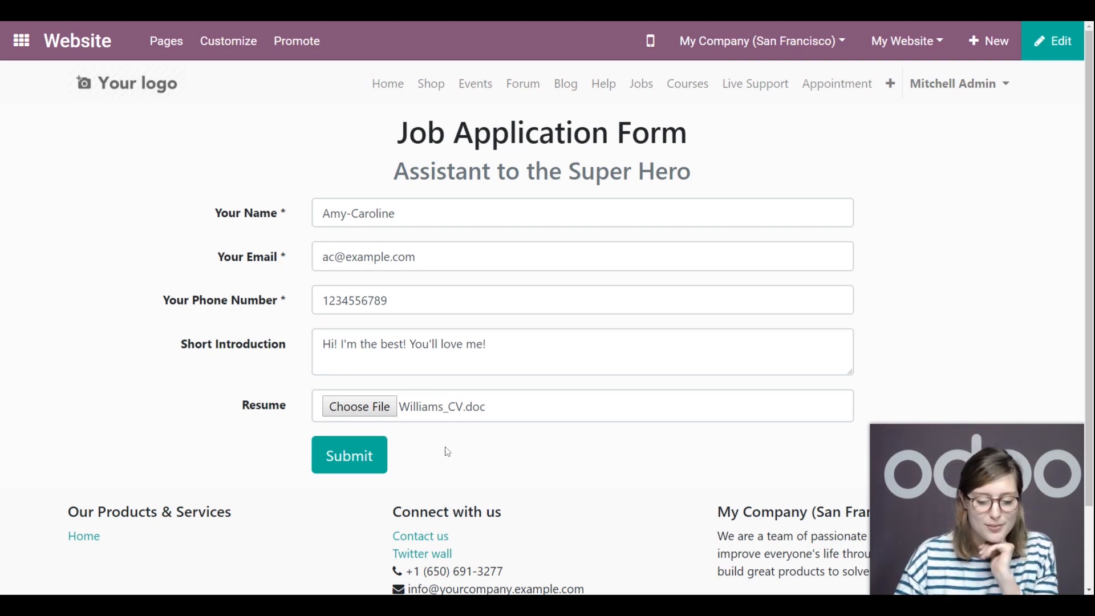
click(351, 456)
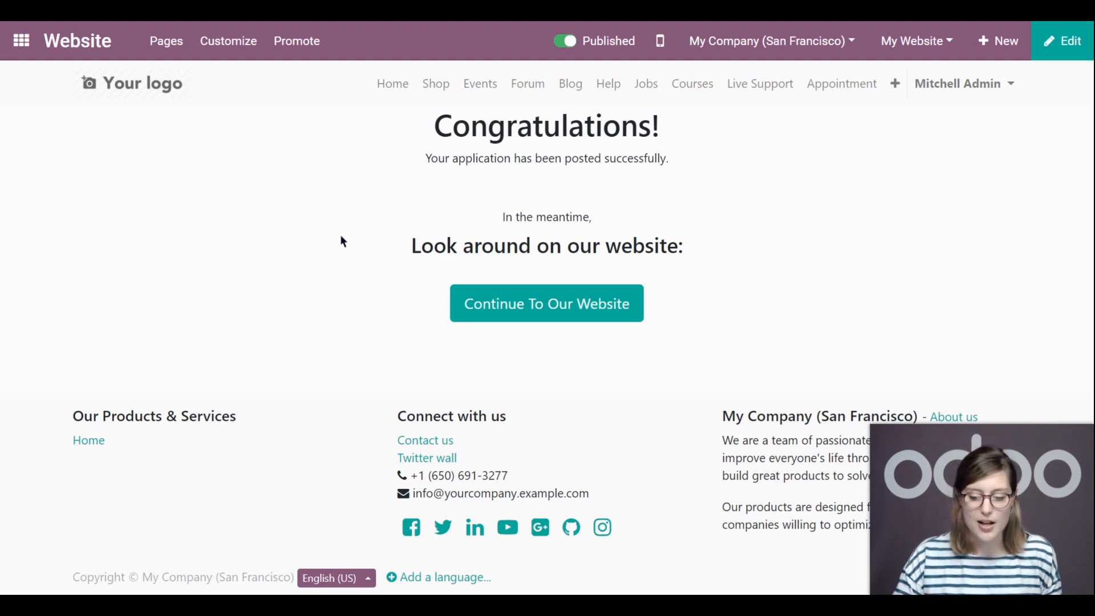
Step: Go to the Recruitment app and open the new applicant's application under the Assistant to the Super Hero position
click(23, 45)
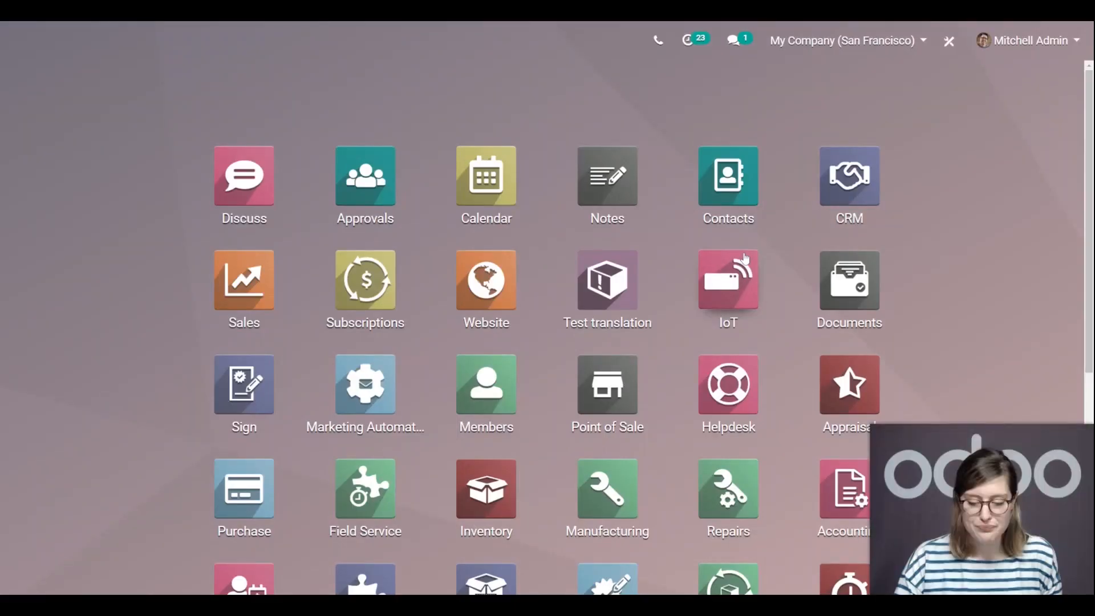
scroll(736, 274, down, 5)
click(727, 313)
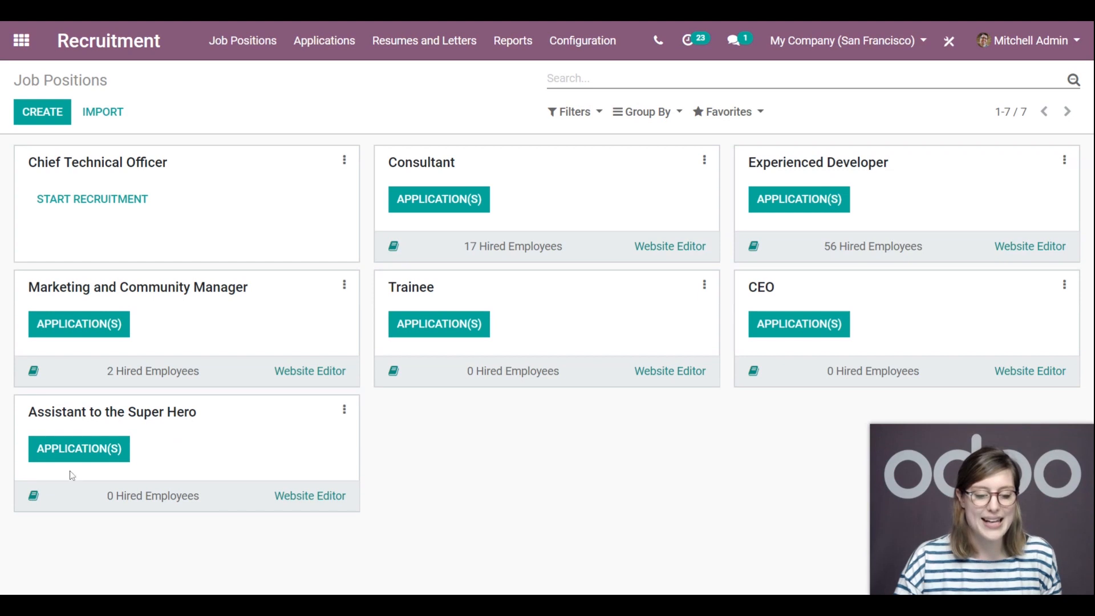
click(85, 452)
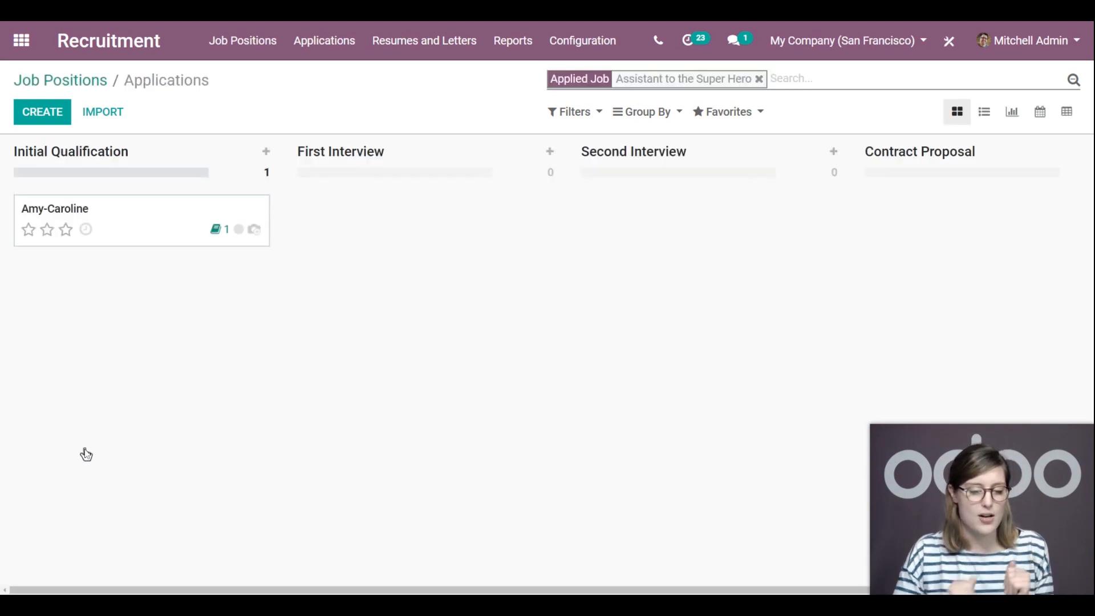
click(172, 221)
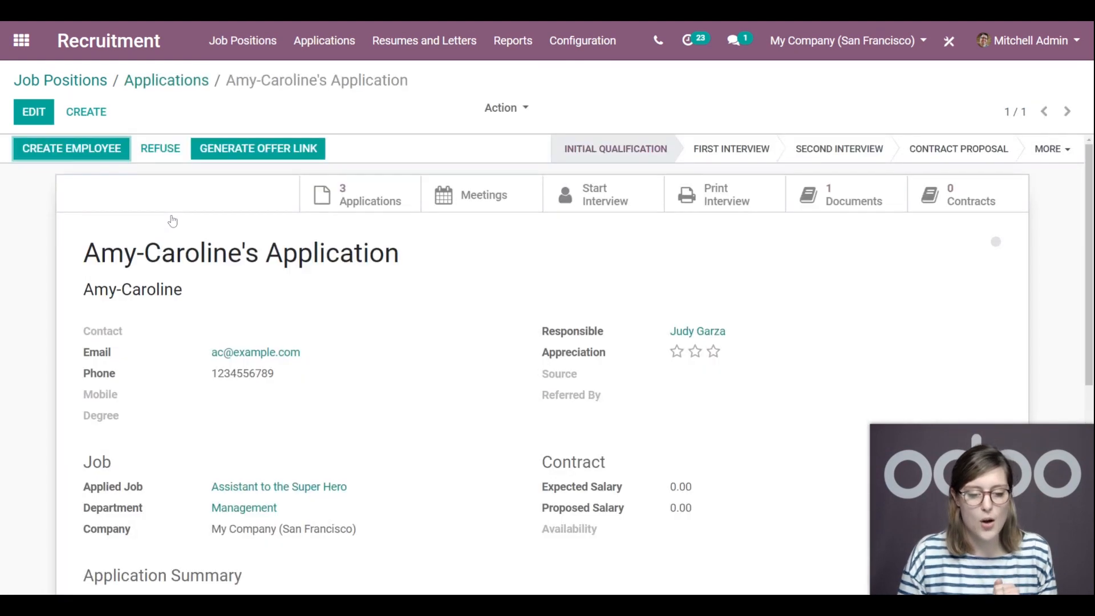
Step: Review the application's contact, job and contract details, its application summary and the attached files in its message history
scroll(172, 221, down, 1)
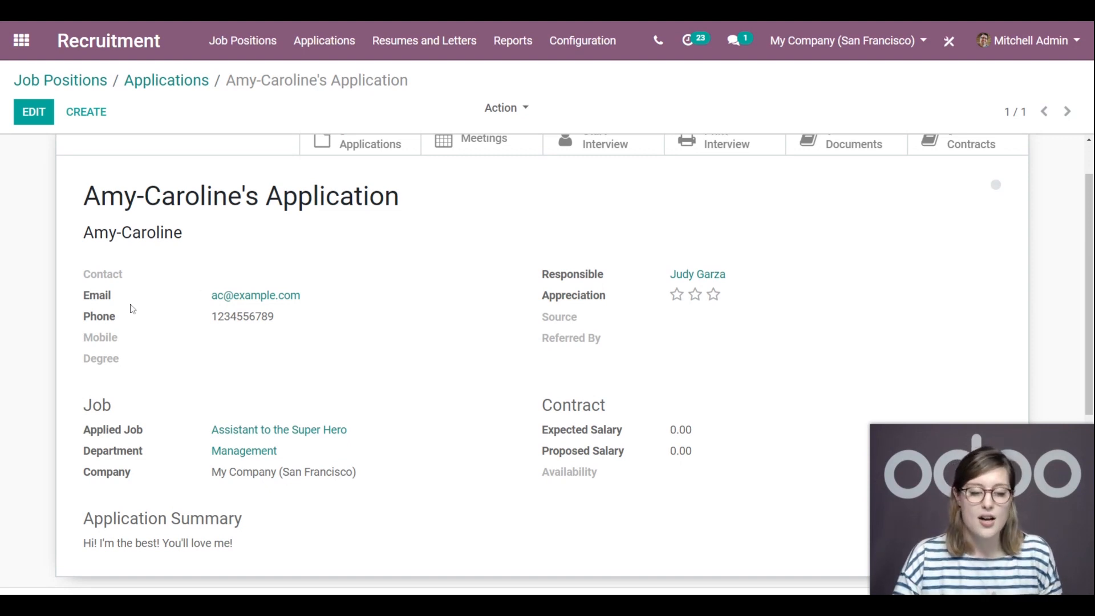
scroll(131, 353, down, 1)
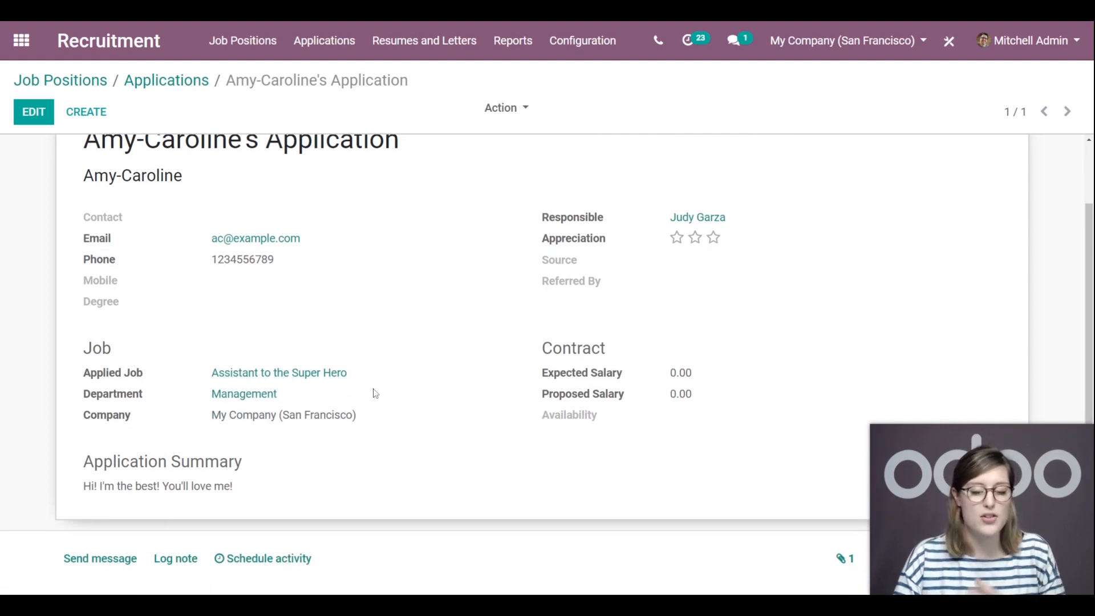
scroll(399, 369, up, 2)
scroll(434, 364, down, 2)
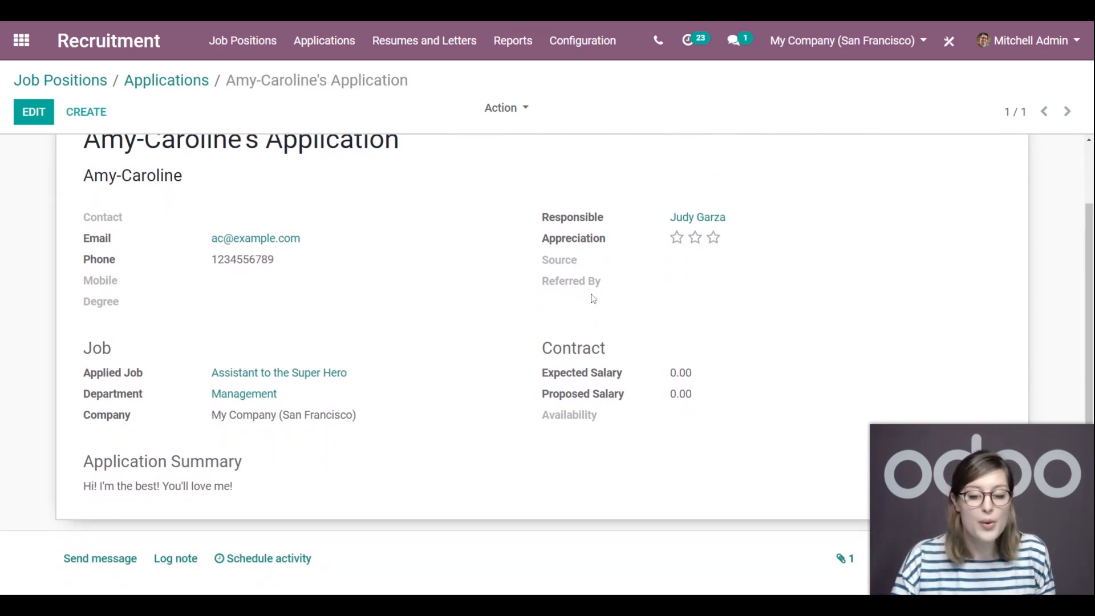
scroll(569, 375, up, 1)
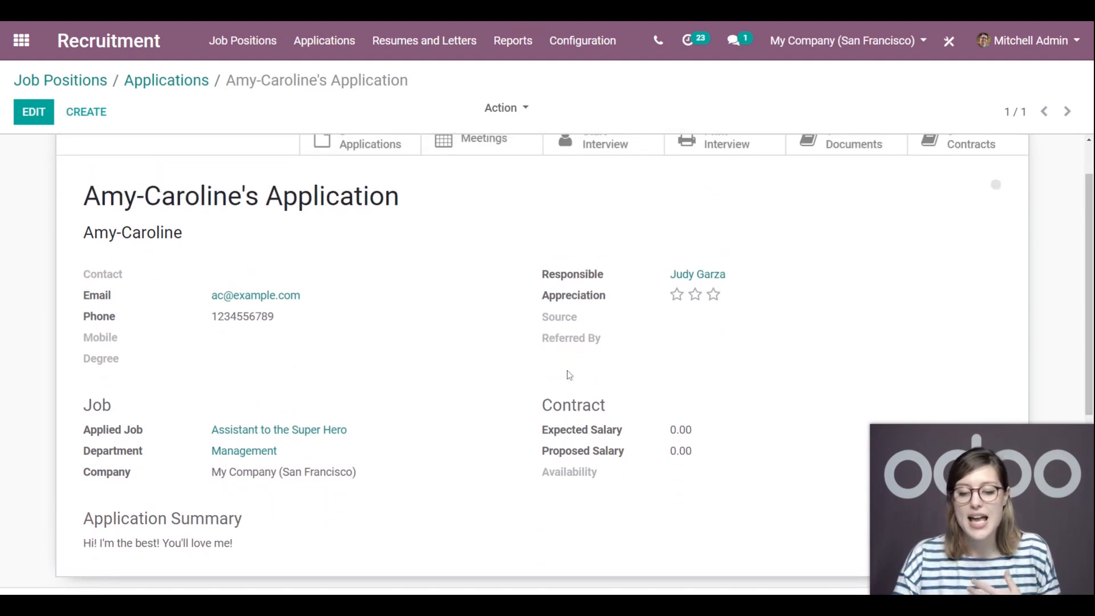
scroll(568, 375, down, 1)
scroll(946, 290, up, 2)
scroll(946, 290, down, 1)
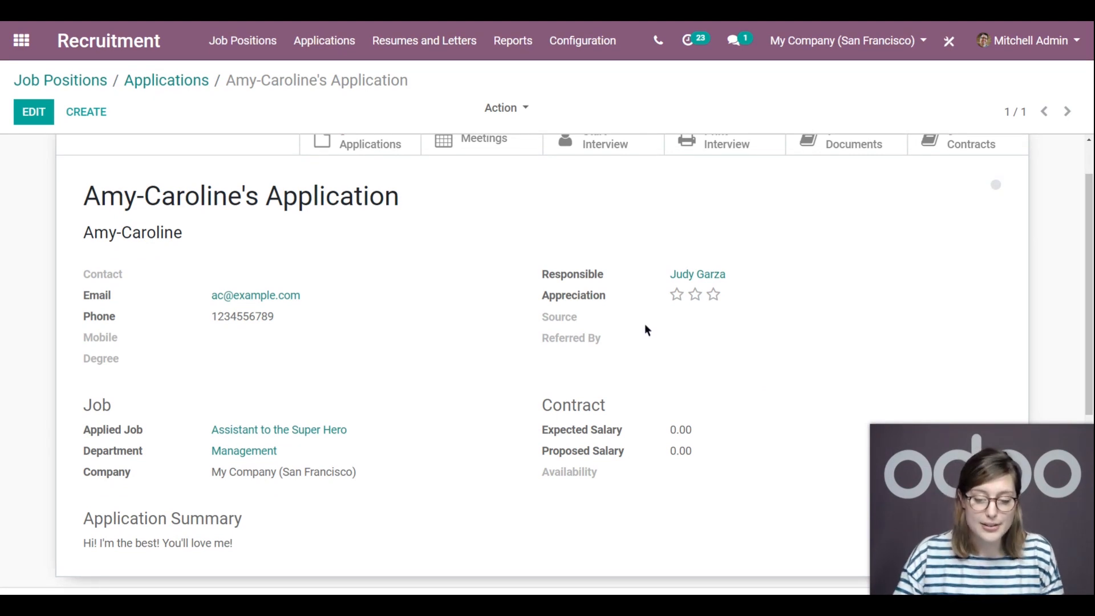
scroll(632, 335, up, 1)
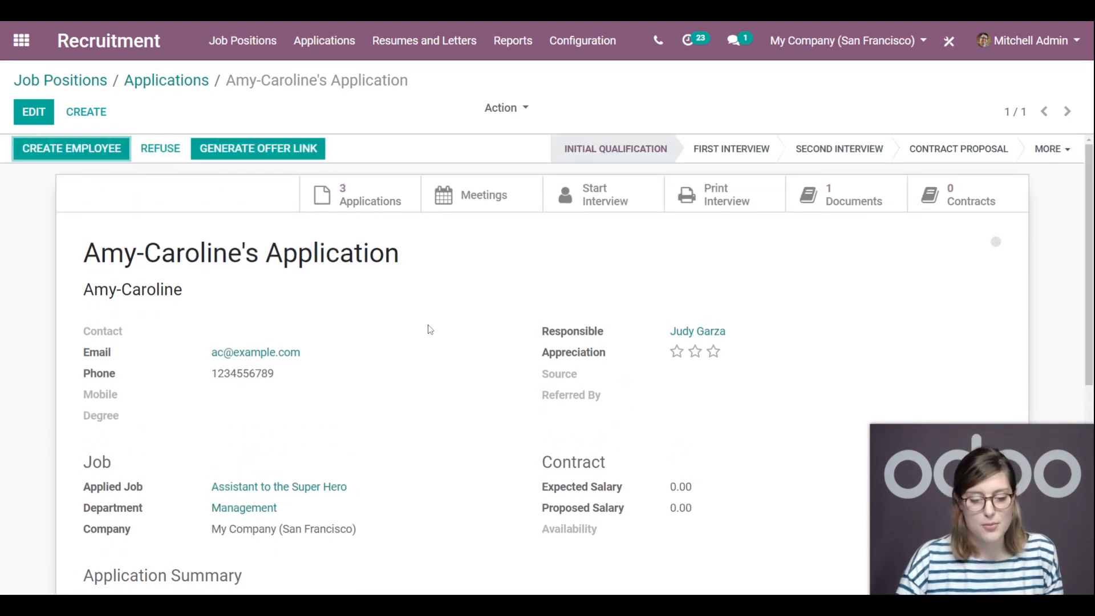
scroll(430, 330, down, 6)
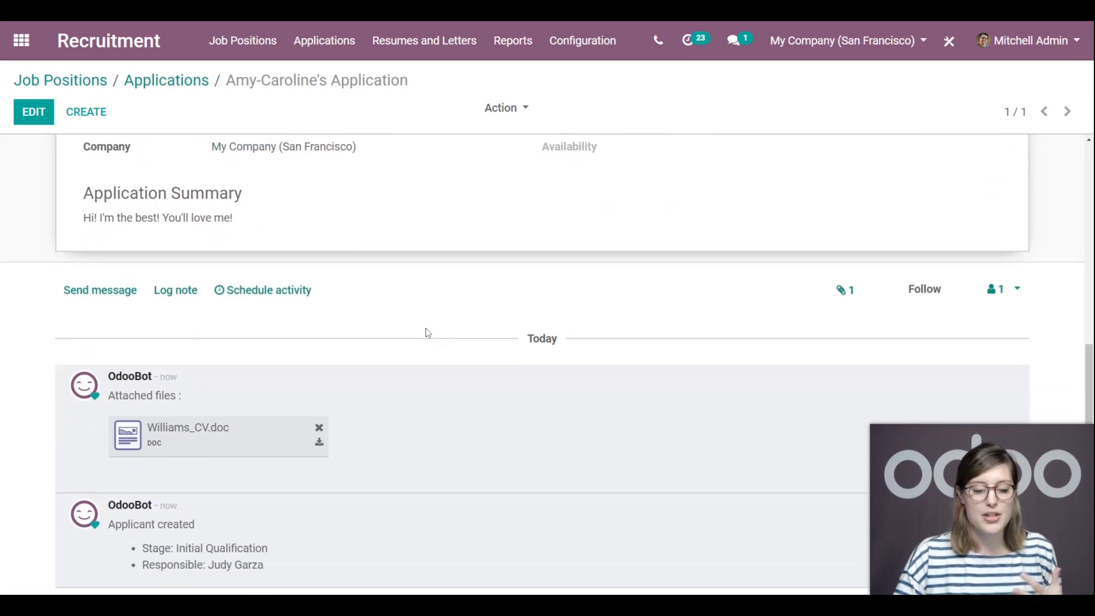
scroll(599, 362, up, 6)
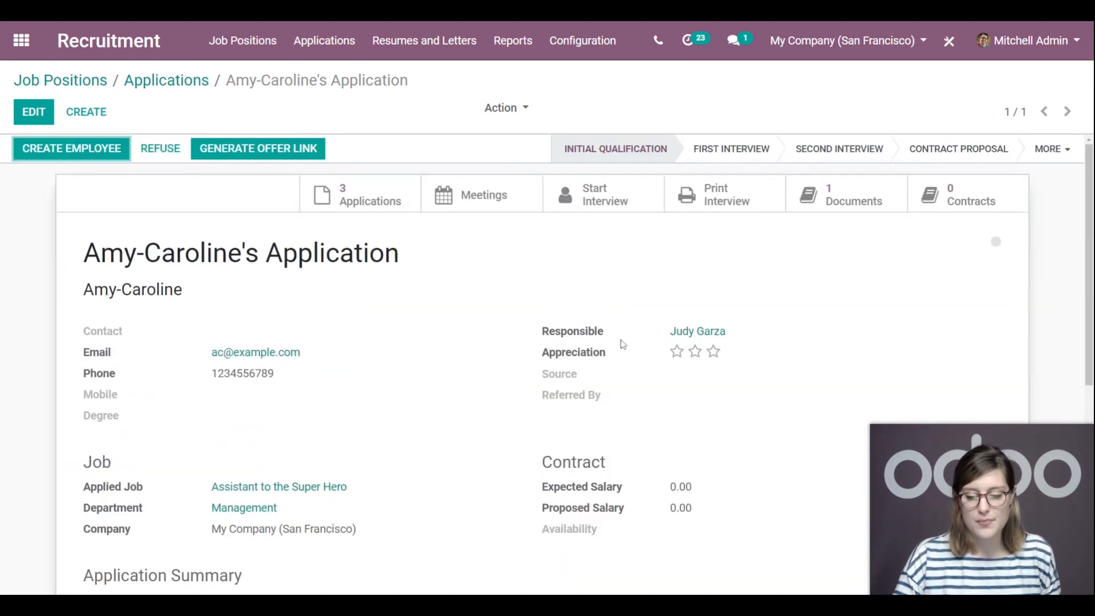
Step: View the Williams_CV.doc record among the application's documents, and return to the application
click(849, 205)
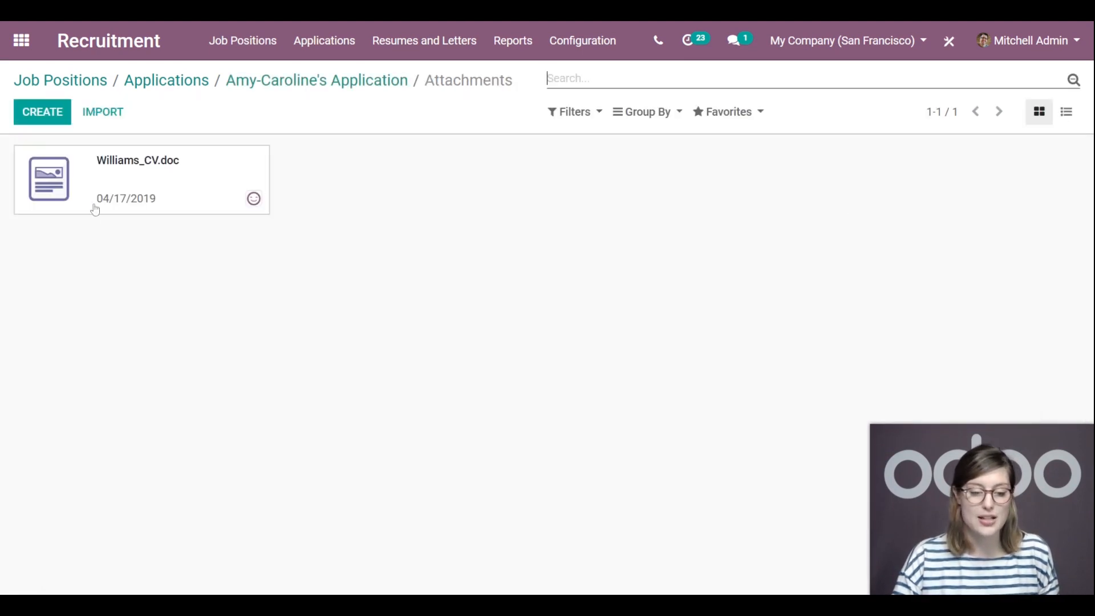
click(138, 185)
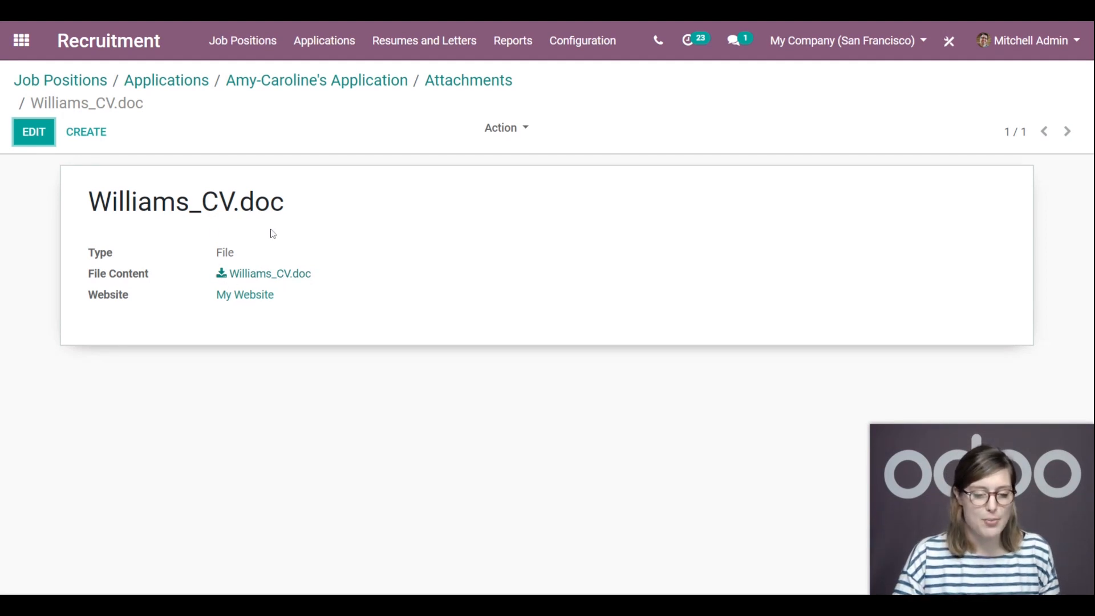
click(350, 81)
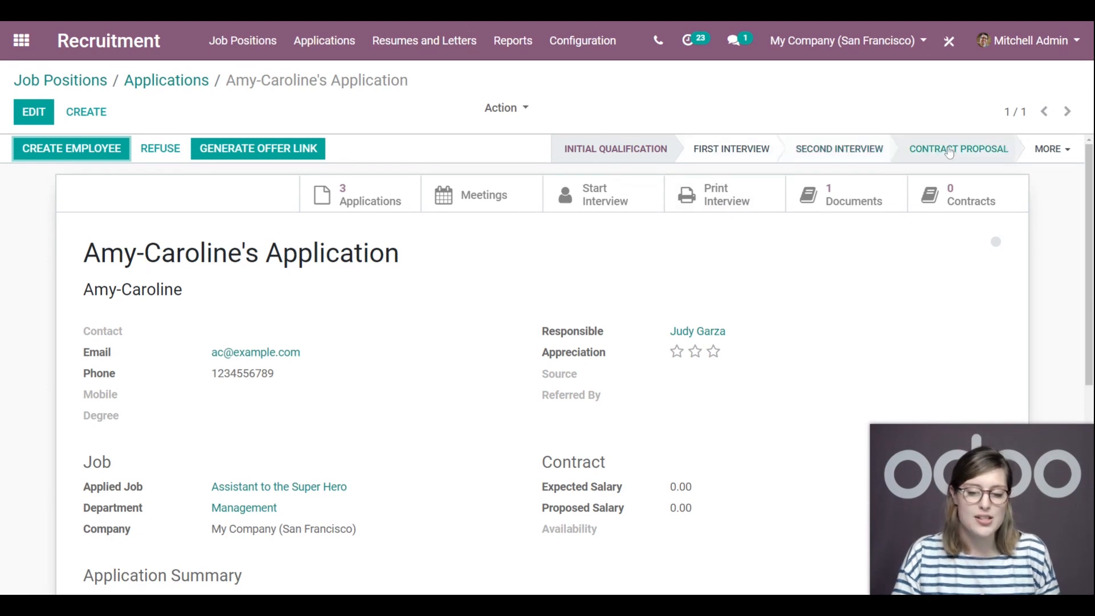
Step: Advance the application to the First Interview stage and on to Contract Proposal
click(765, 150)
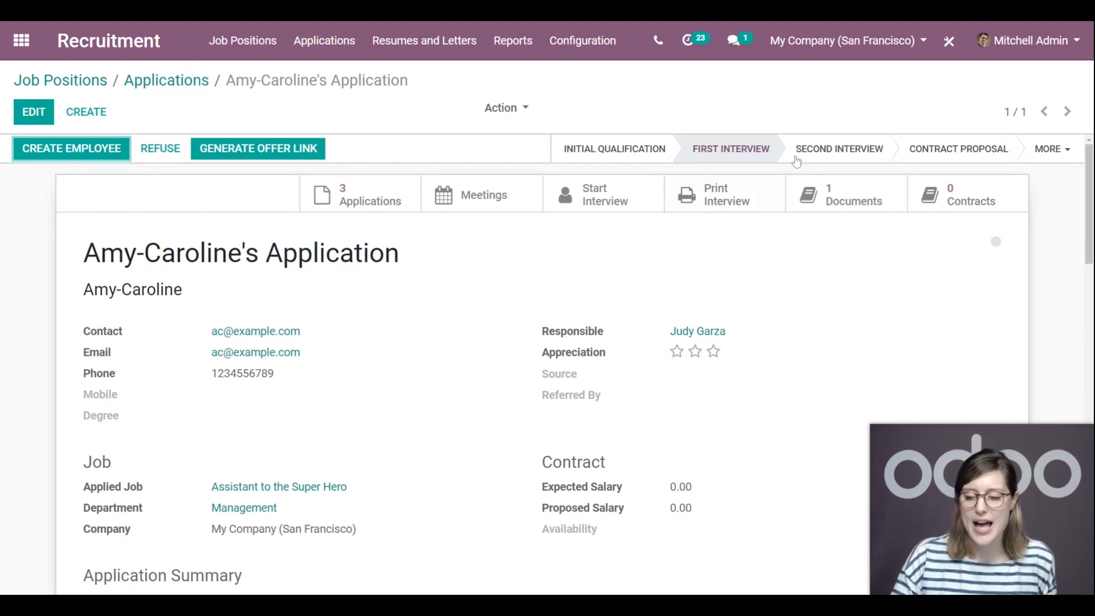
click(939, 149)
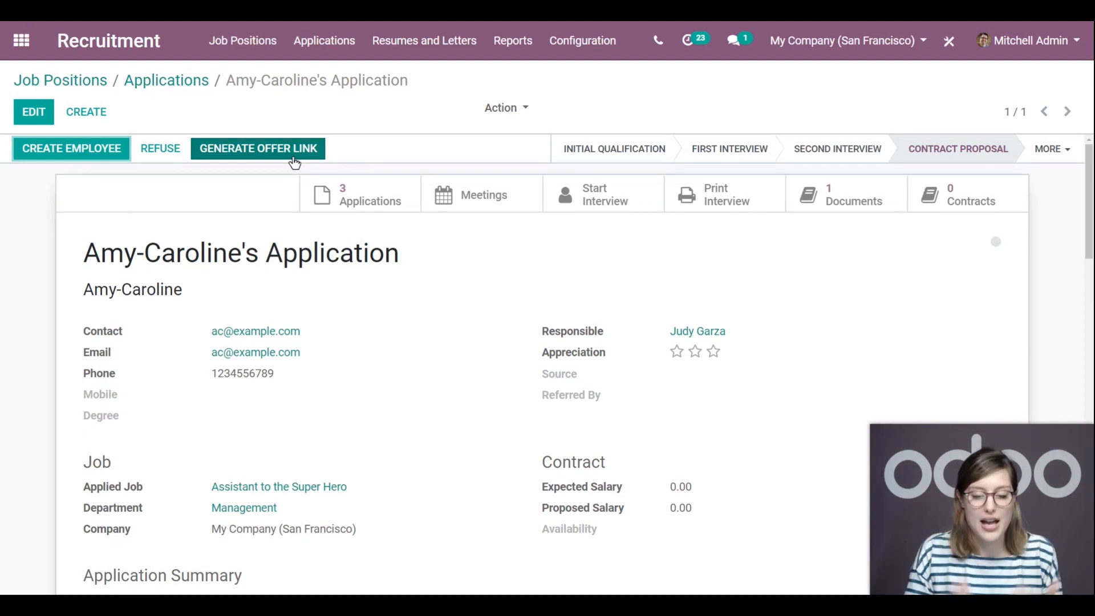
Step: Look at the offer link's simulation settings and its contract template choices, and close them without sending an offer
click(285, 152)
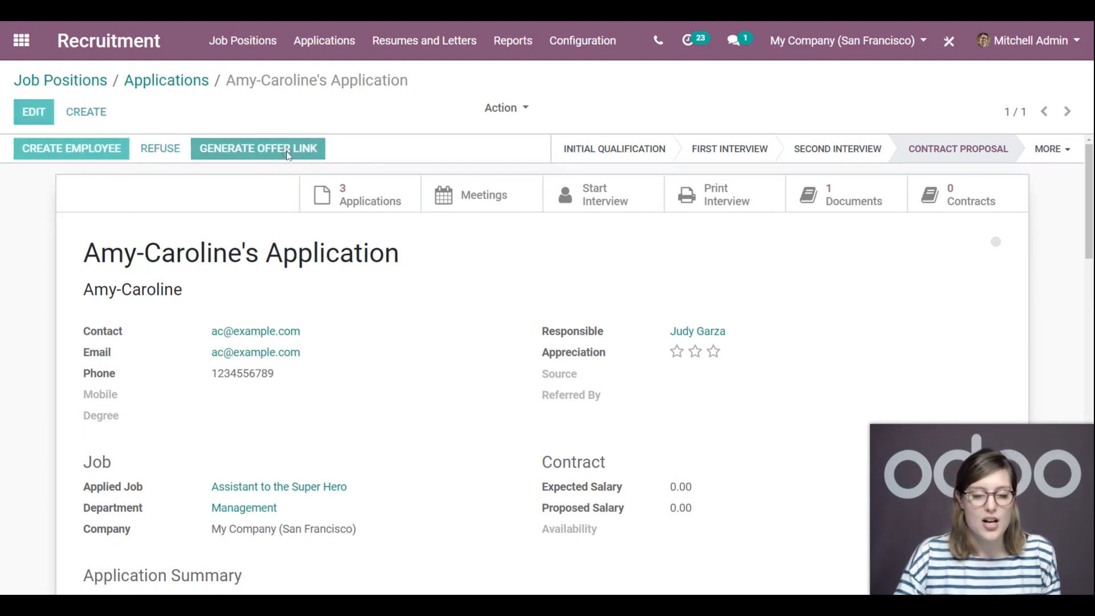
click(335, 154)
click(357, 140)
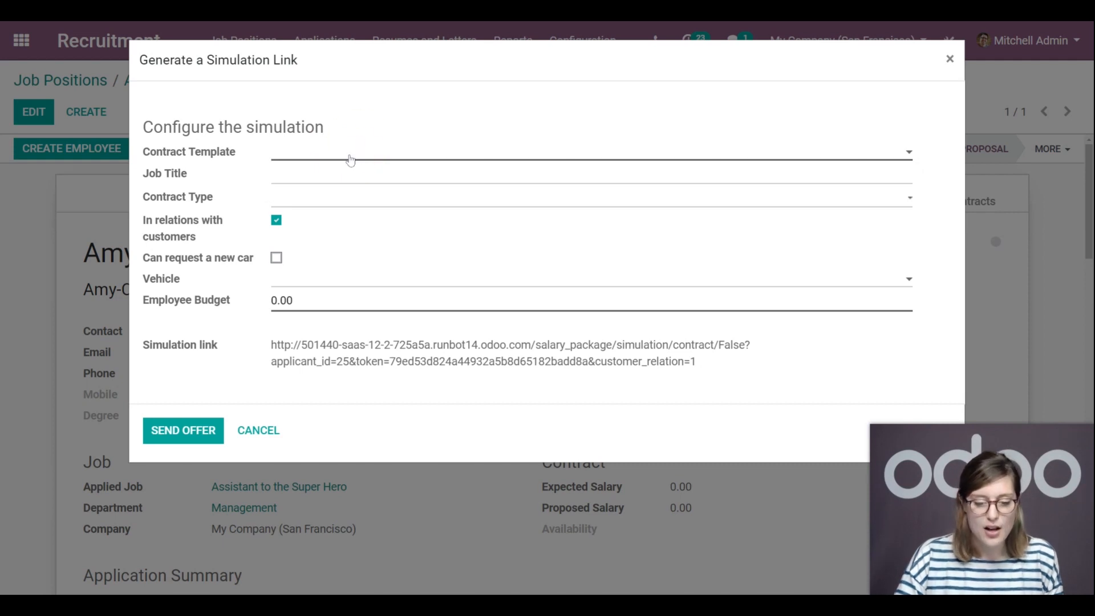
click(350, 158)
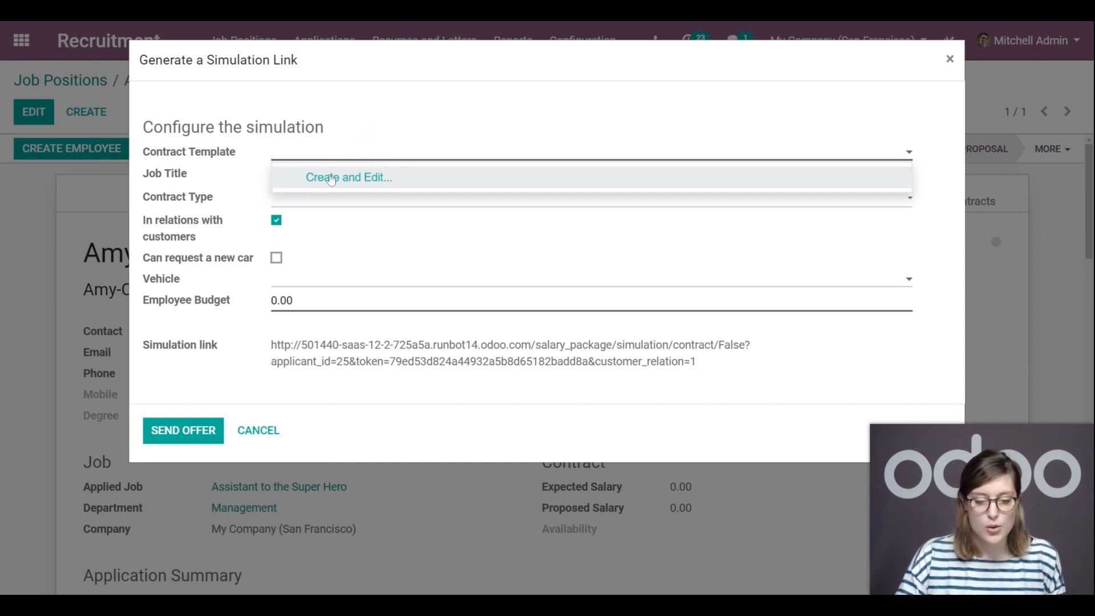
click(380, 132)
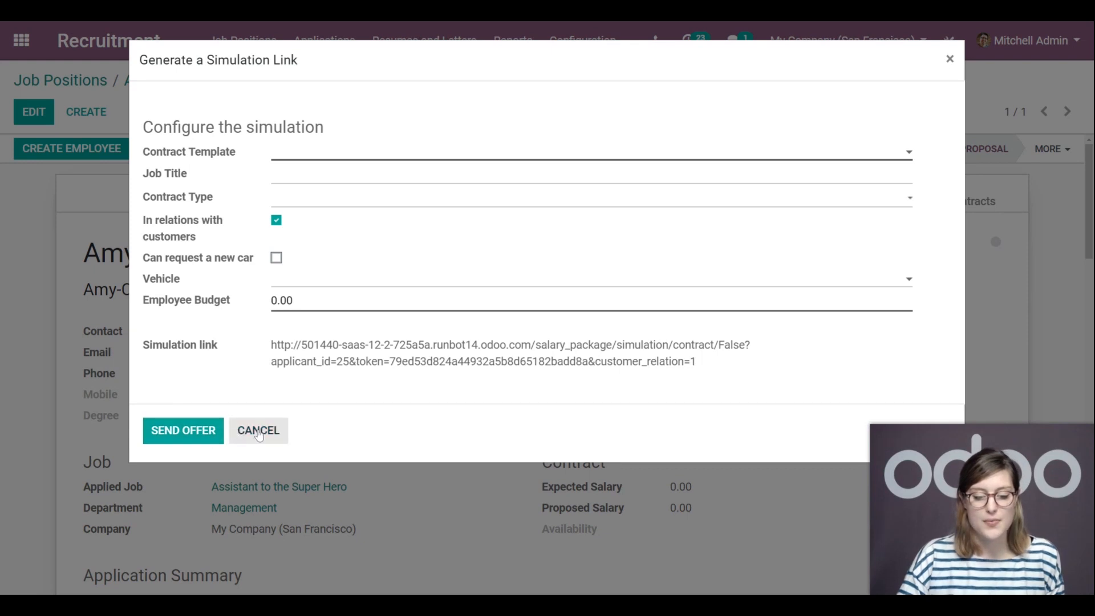
click(258, 432)
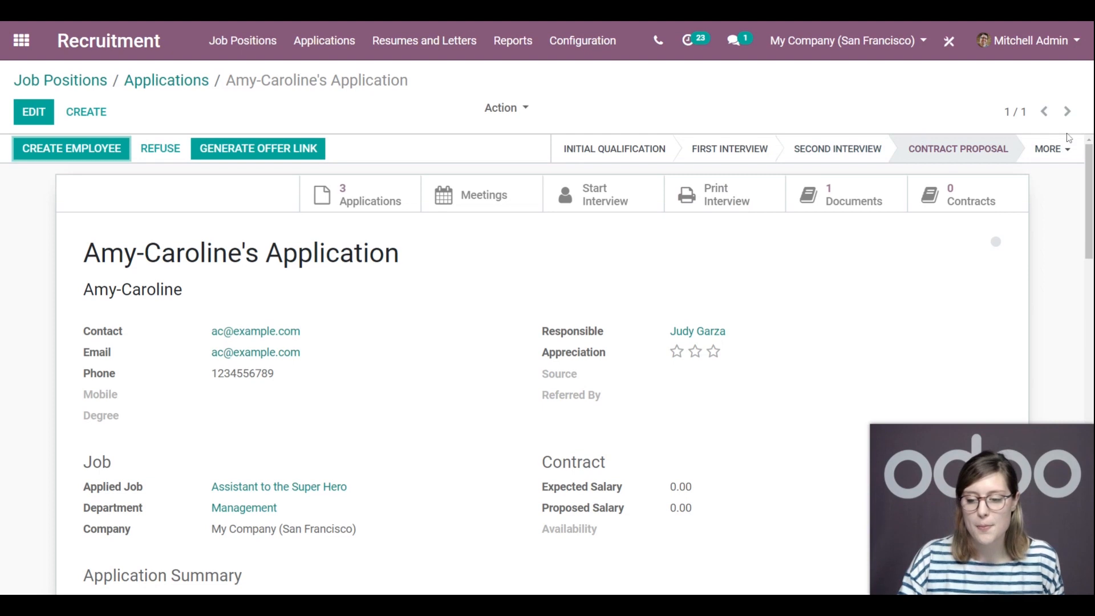
Step: Move the application to the Contract Signed stage and create an employee from it
click(1053, 151)
click(995, 180)
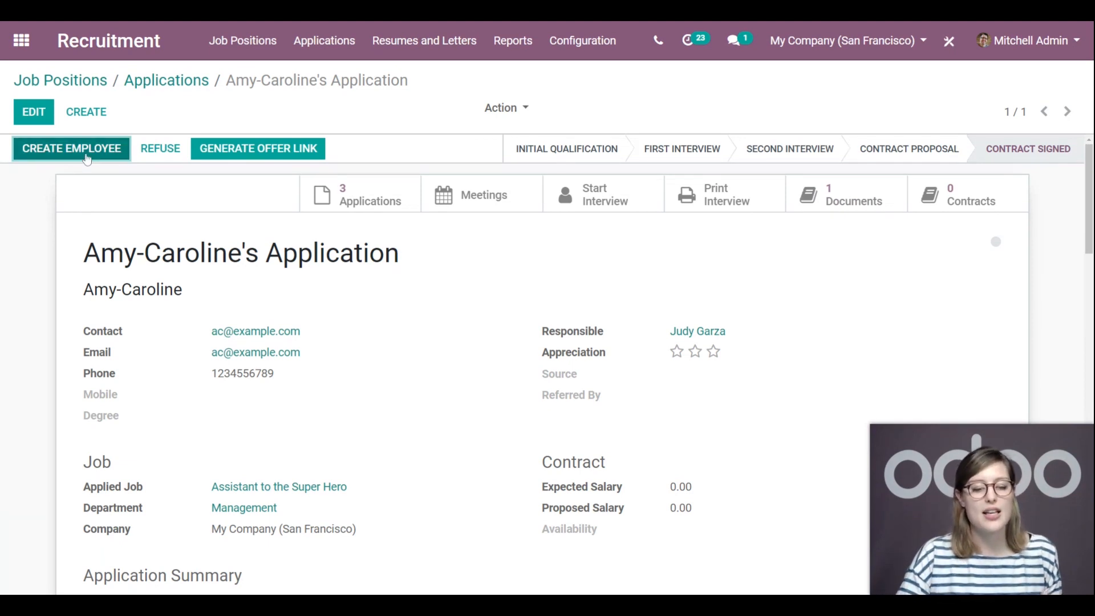
click(89, 156)
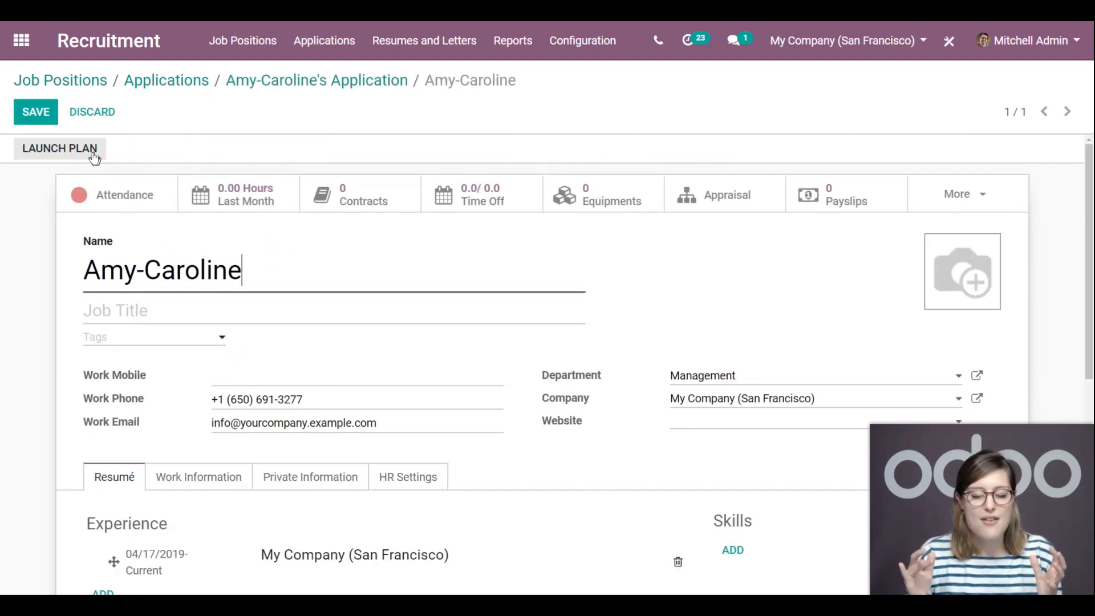
Step: Look through the new employee's resumé, work information, private information and HR settings
scroll(44, 230, down, 1)
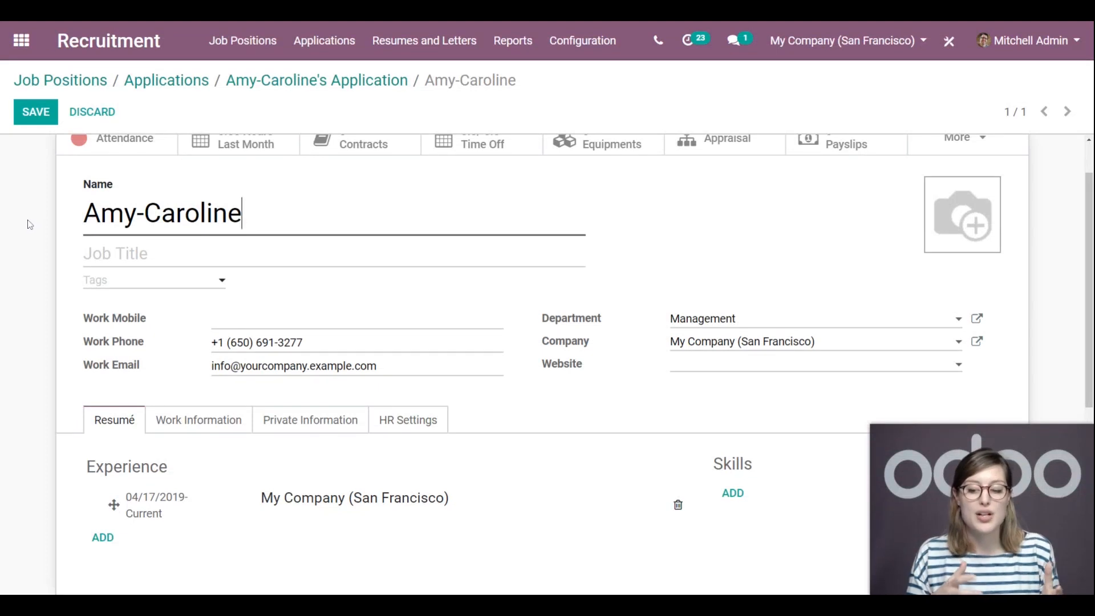
scroll(63, 261, down, 2)
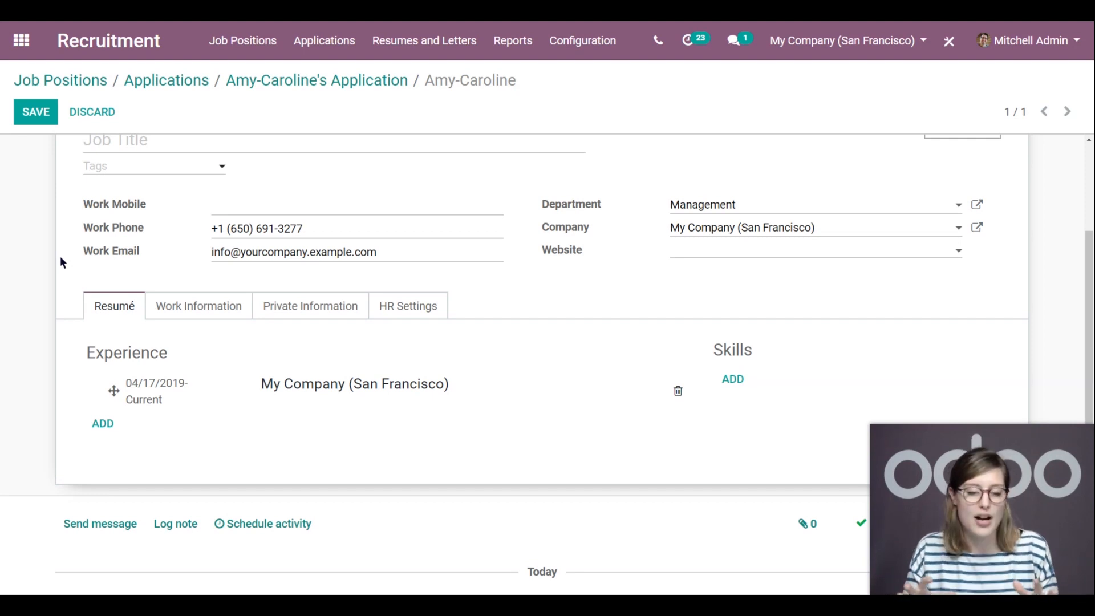
click(179, 306)
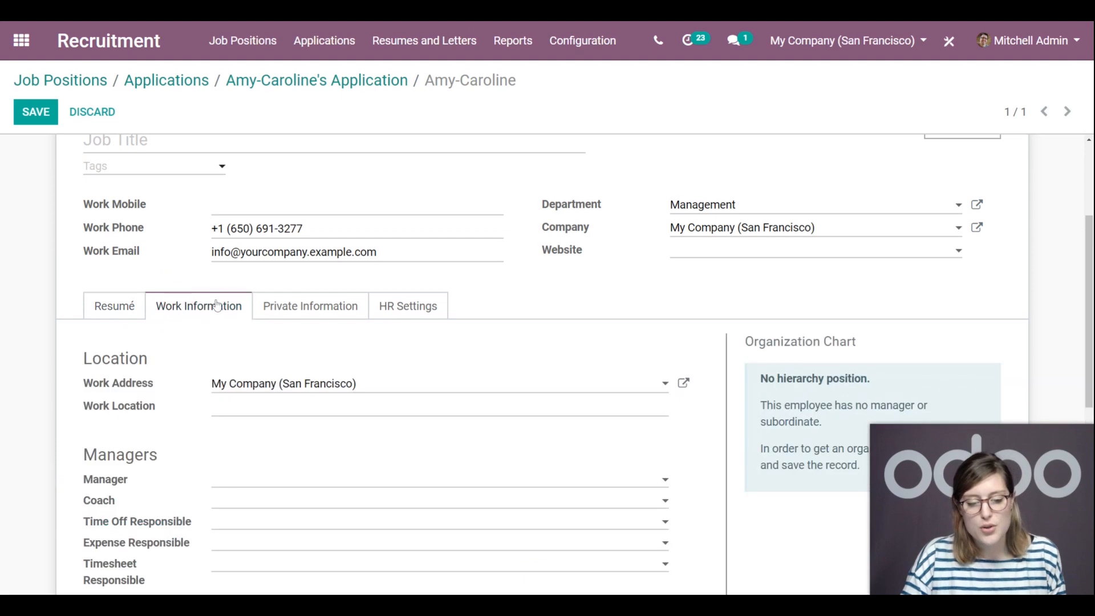
click(311, 304)
click(403, 307)
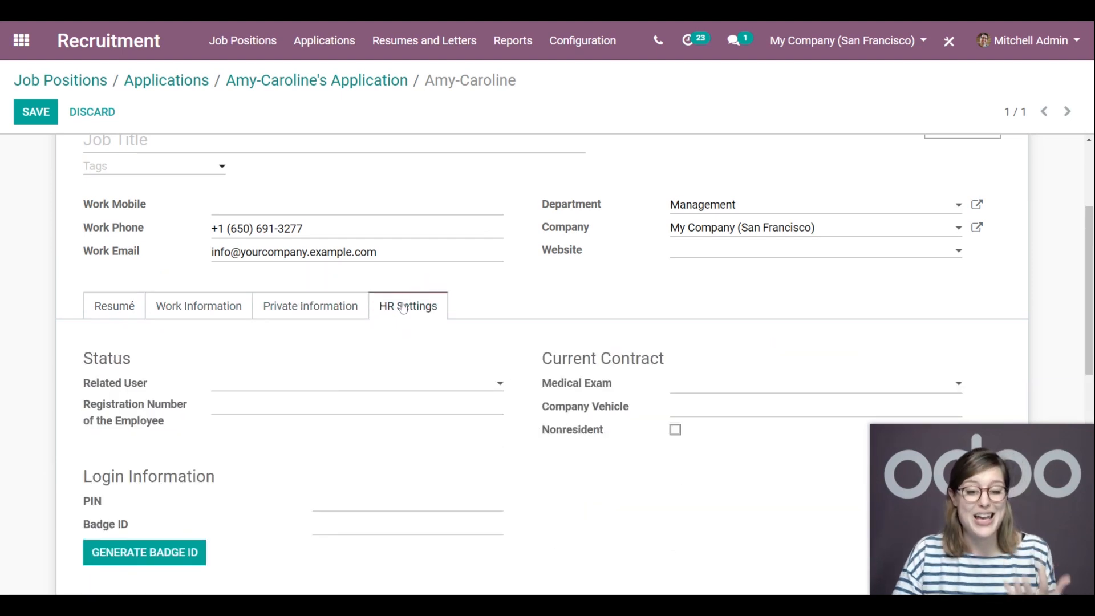
scroll(404, 308, up, 3)
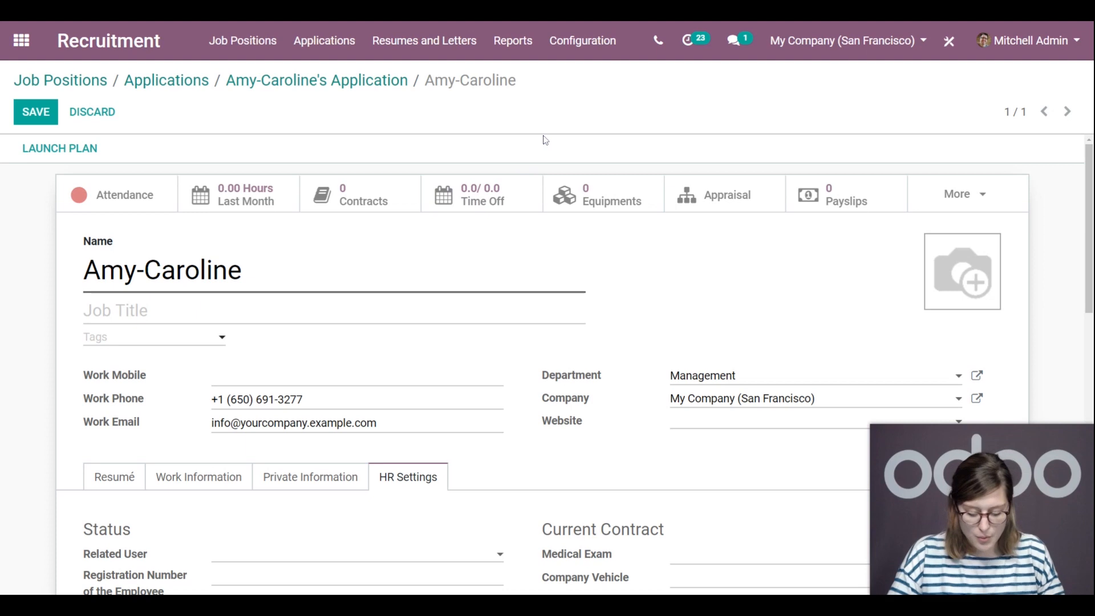
Step: Search the content of all resumes and letters for "france"
click(458, 50)
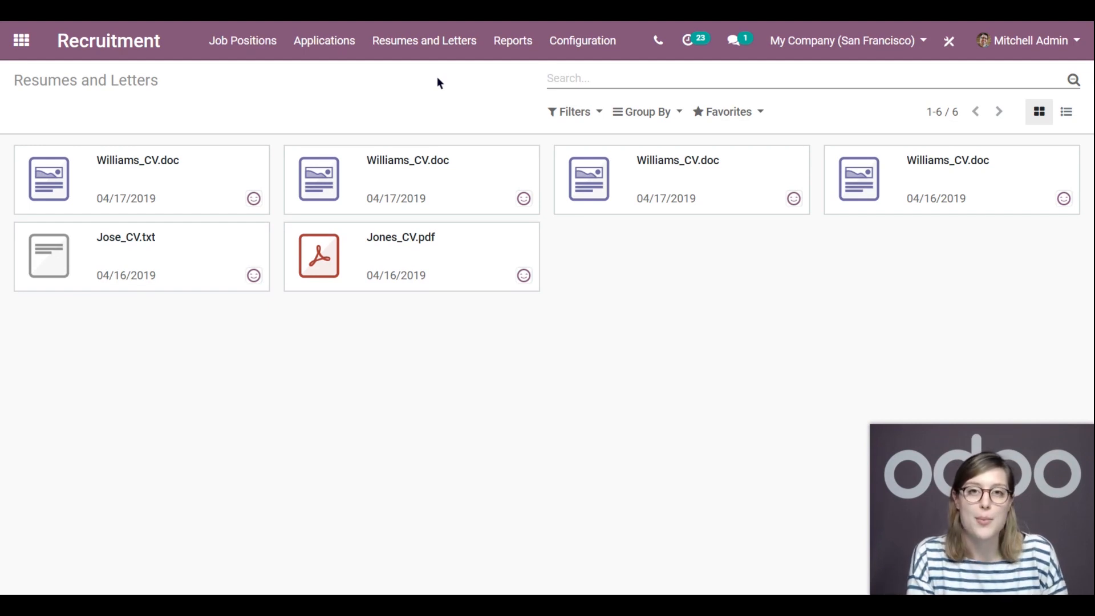
text(france)
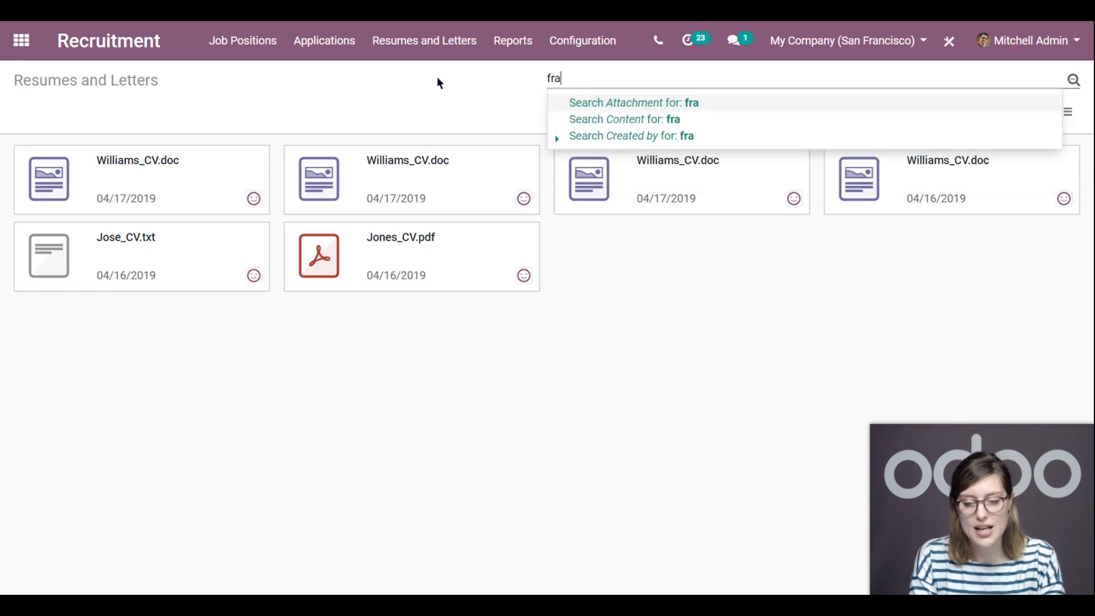
click(585, 121)
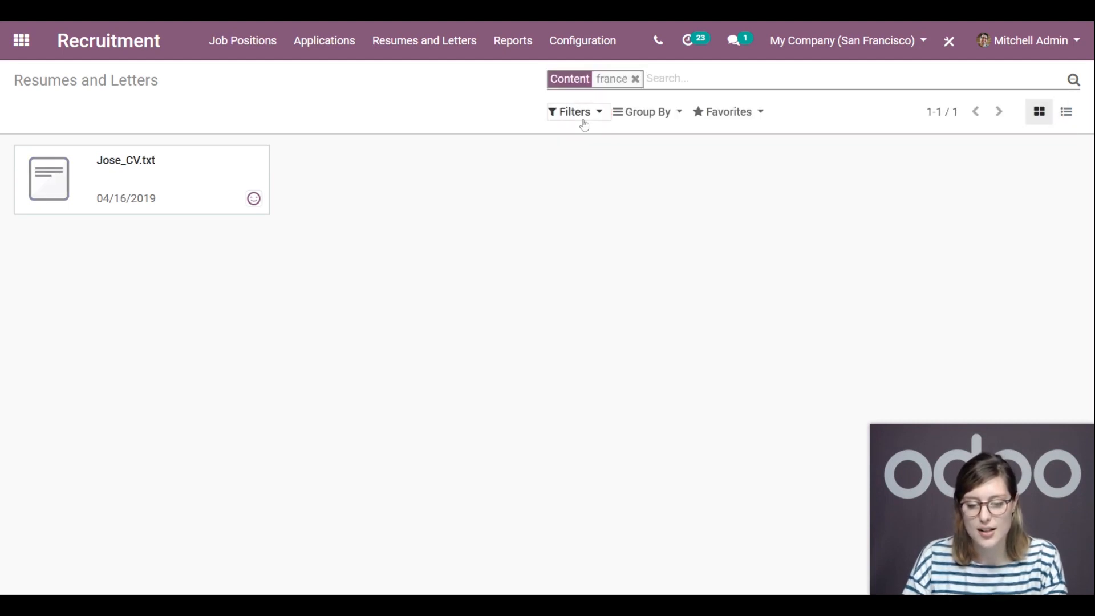